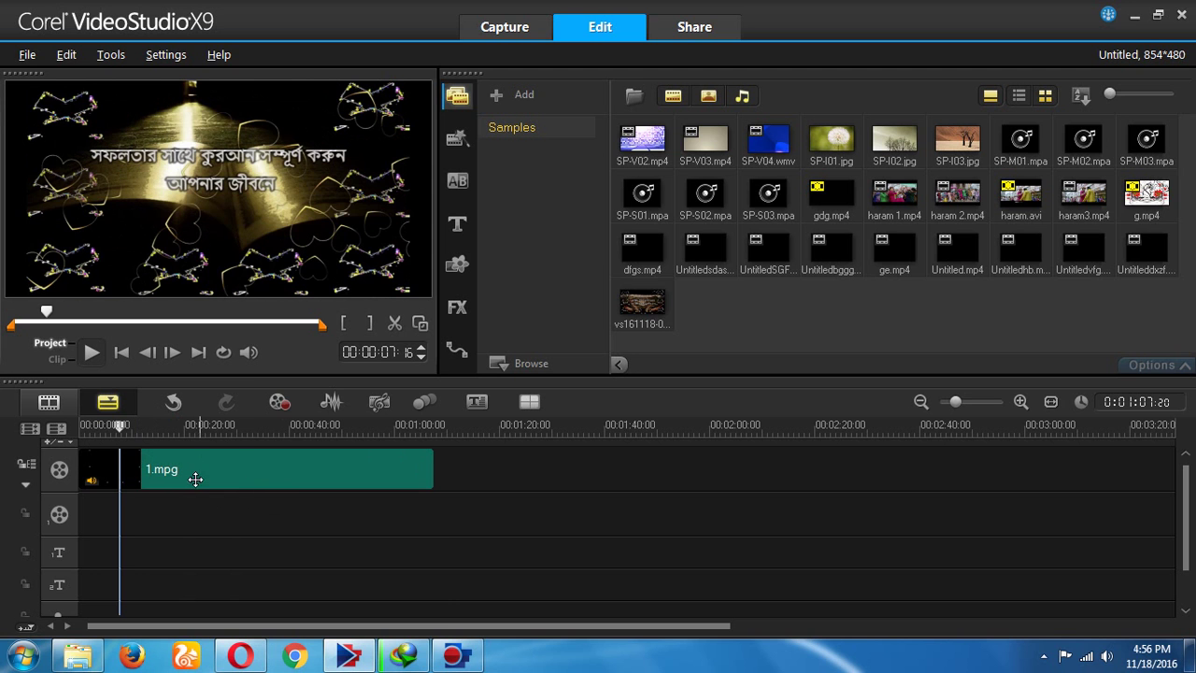
Open the Subtitle Editor for the 1.mpg clip and preview the first seconds of the video.
right_click(206, 464)
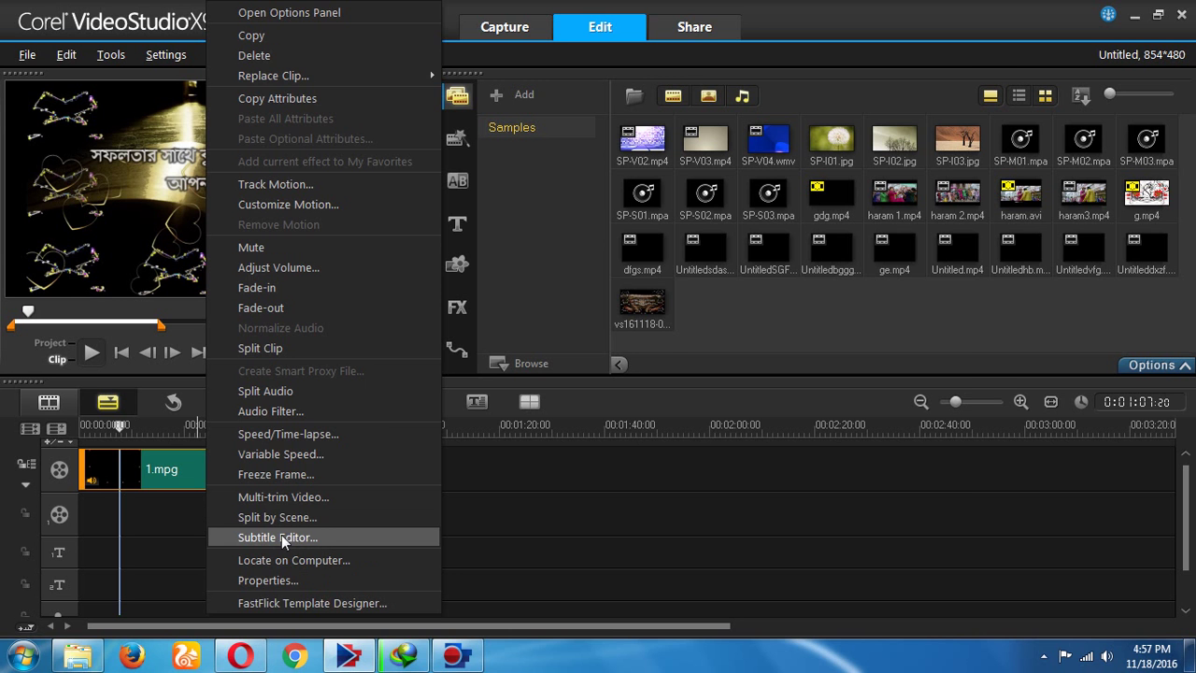
left_click(316, 538)
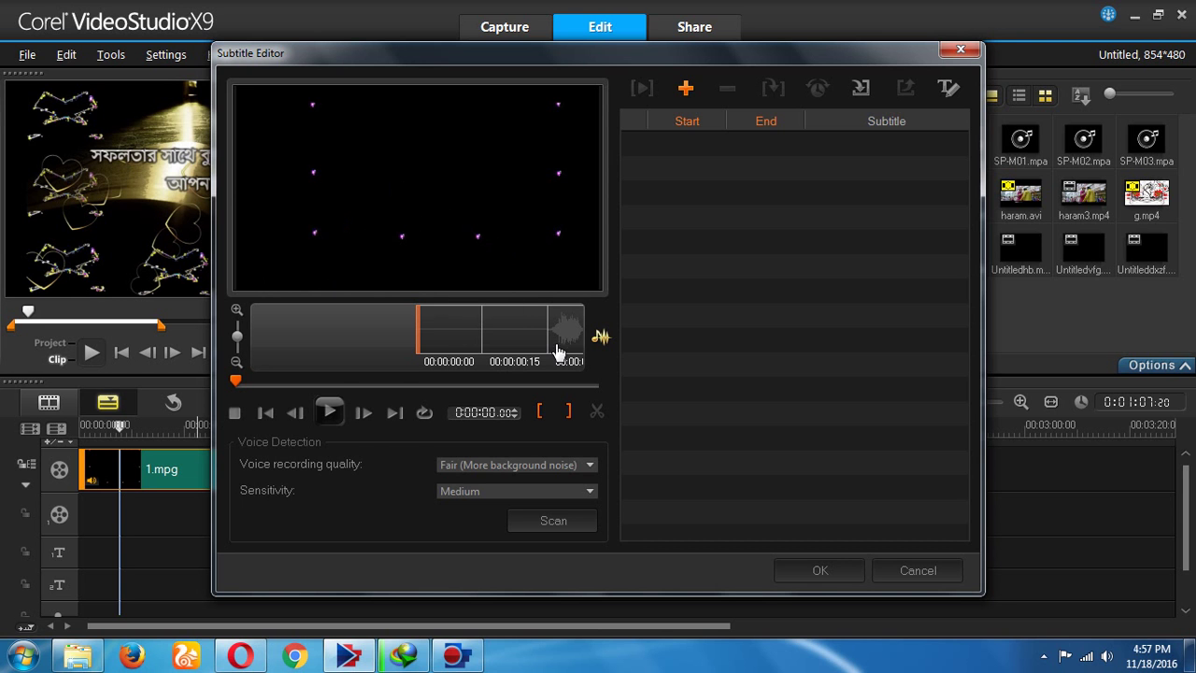
left_click(331, 412)
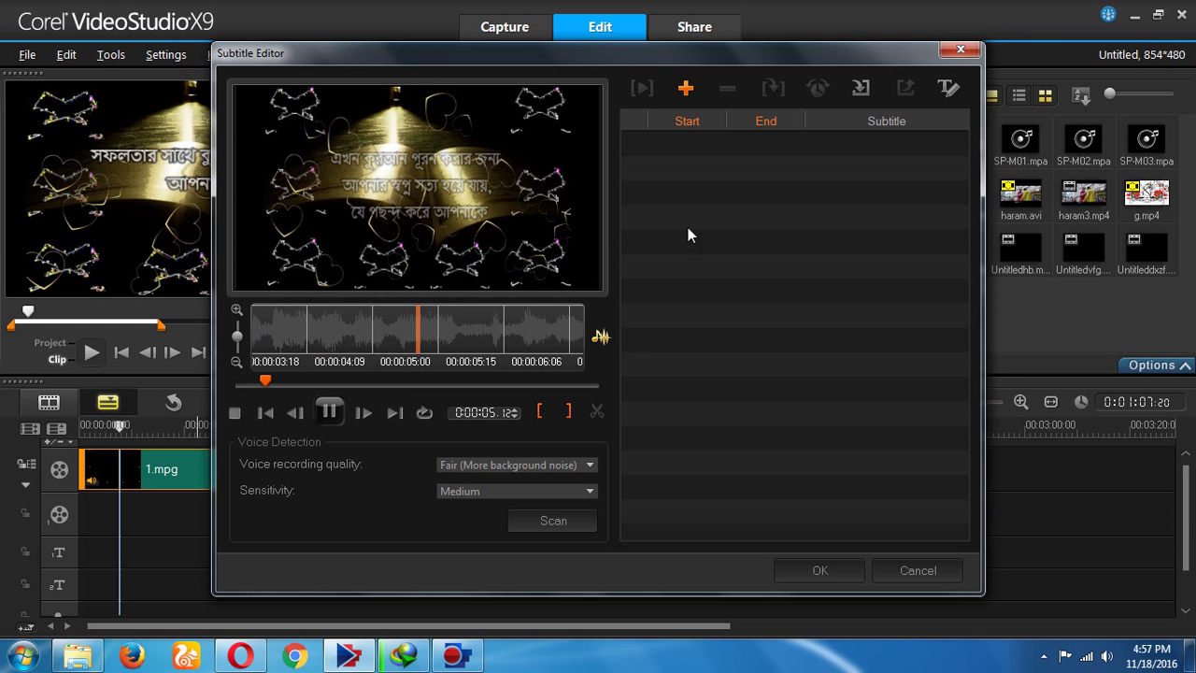
left_click(329, 412)
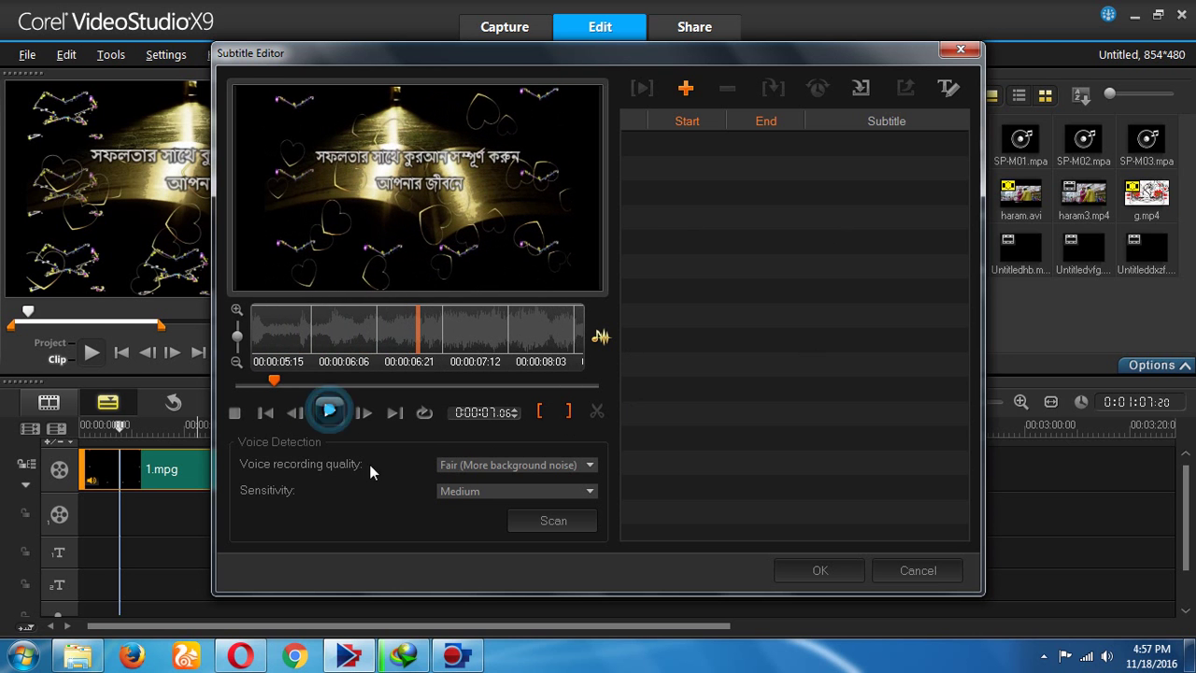
left_click(393, 329)
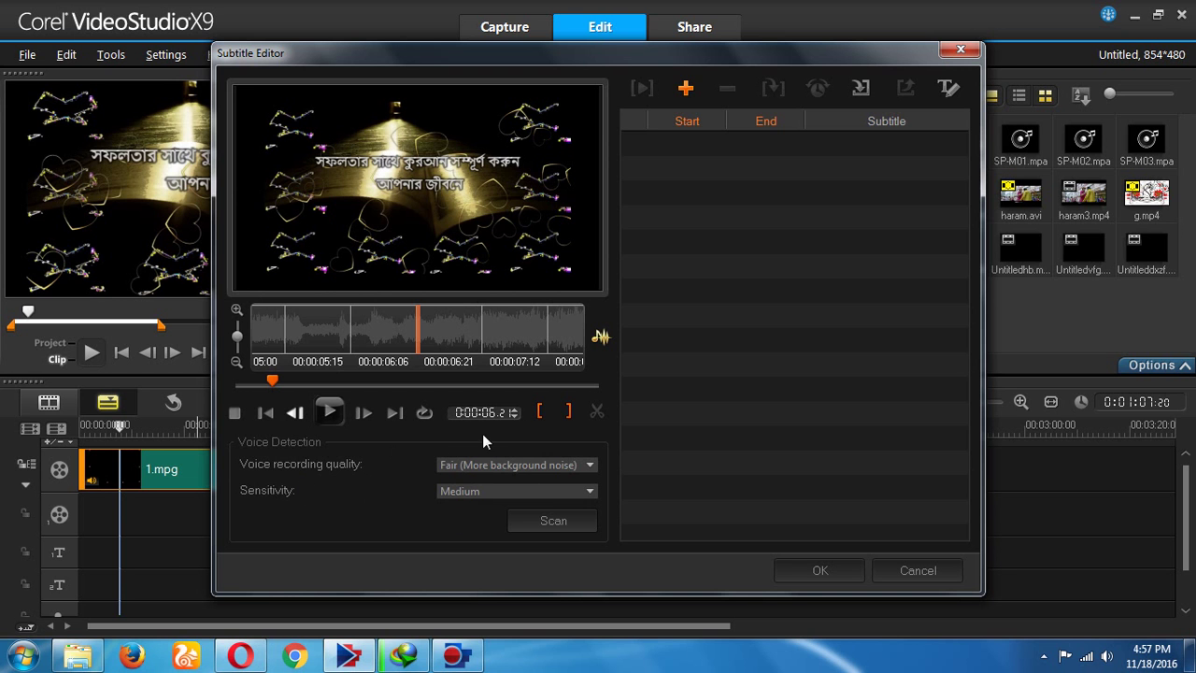
Examine the voice recording quality and sensitivity choices available for voice detection.
left_click(468, 464)
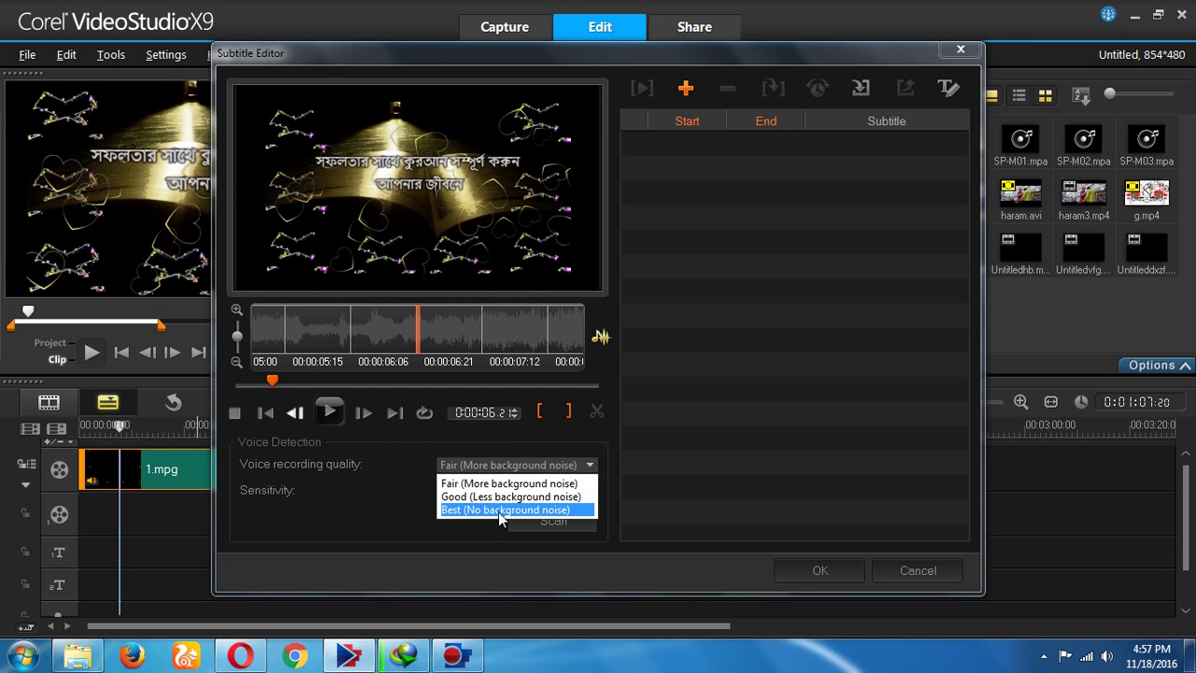
left_click(445, 446)
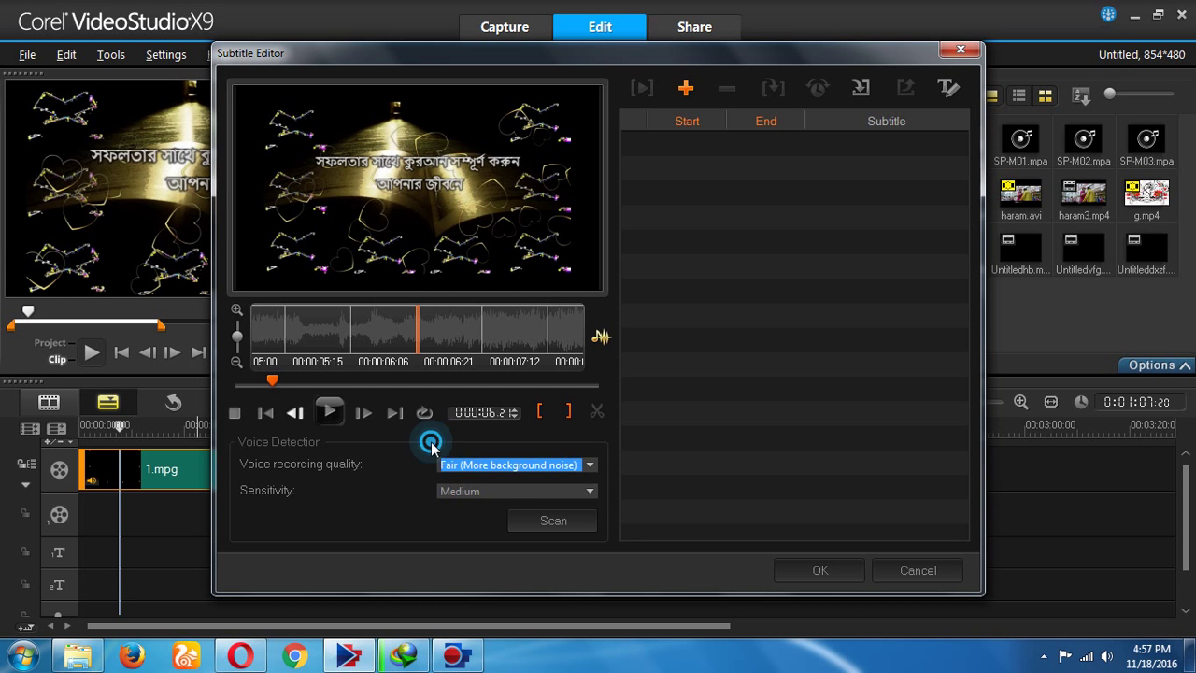
left_click(459, 443)
left_click(458, 494)
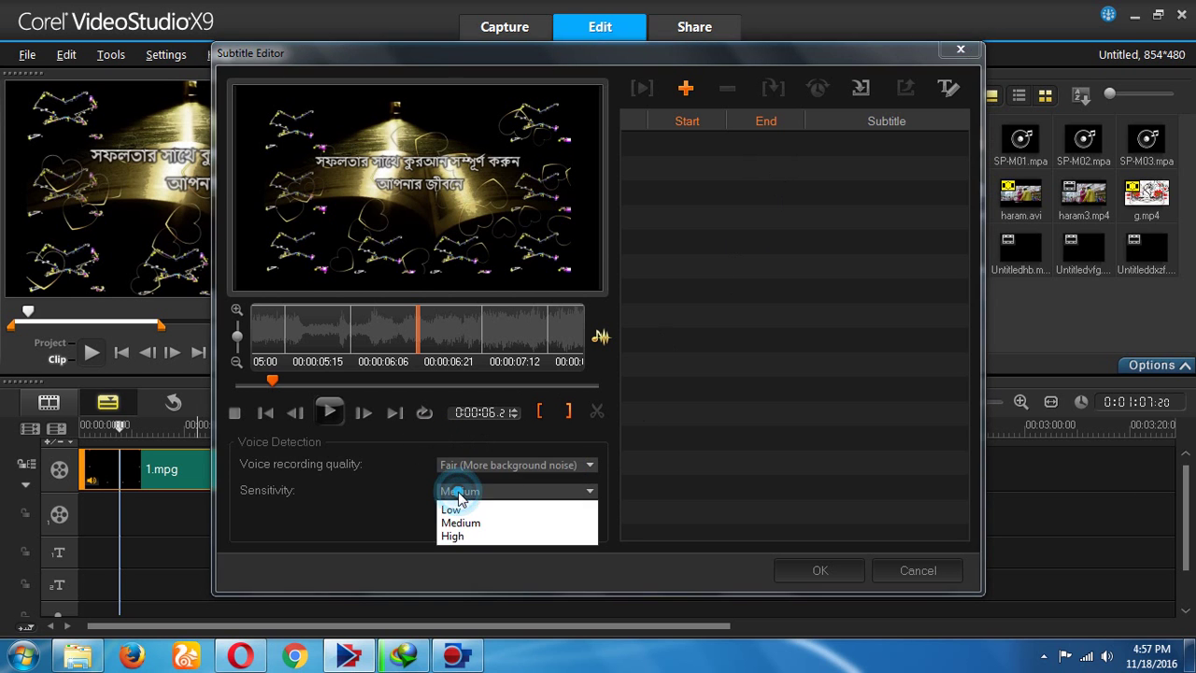
left_click(419, 446)
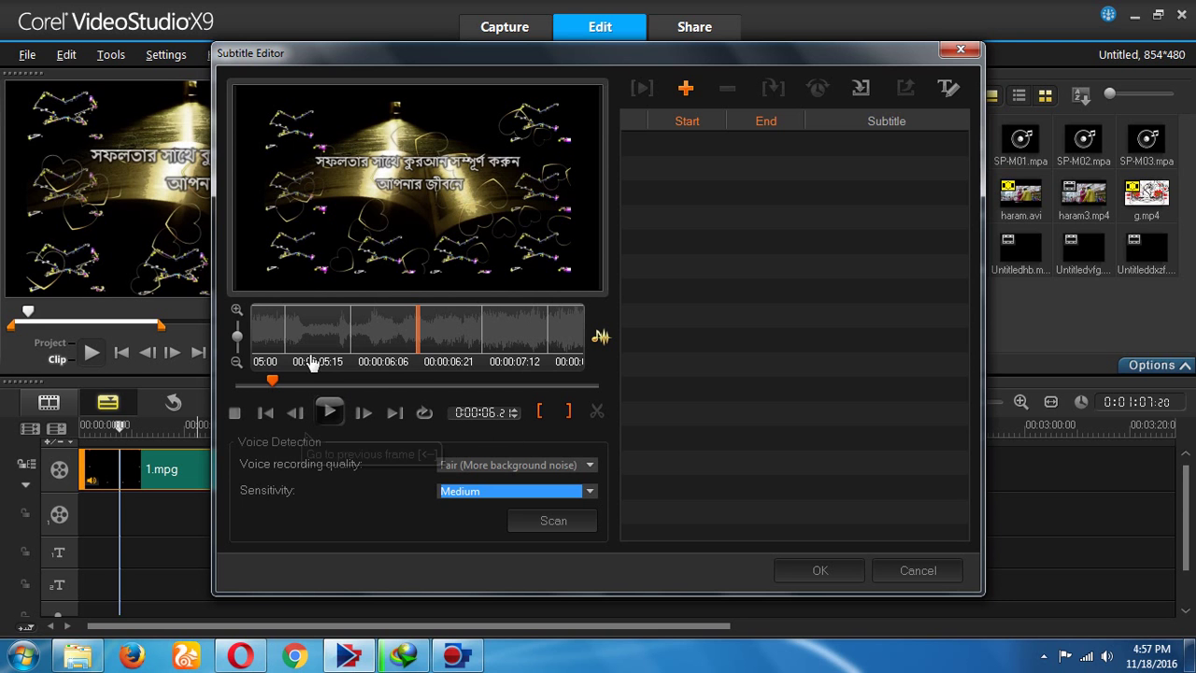
In the subtitle text options, keep SutonnyMJ as the font and anchor the text at the middle right of the frame.
left_click(949, 89)
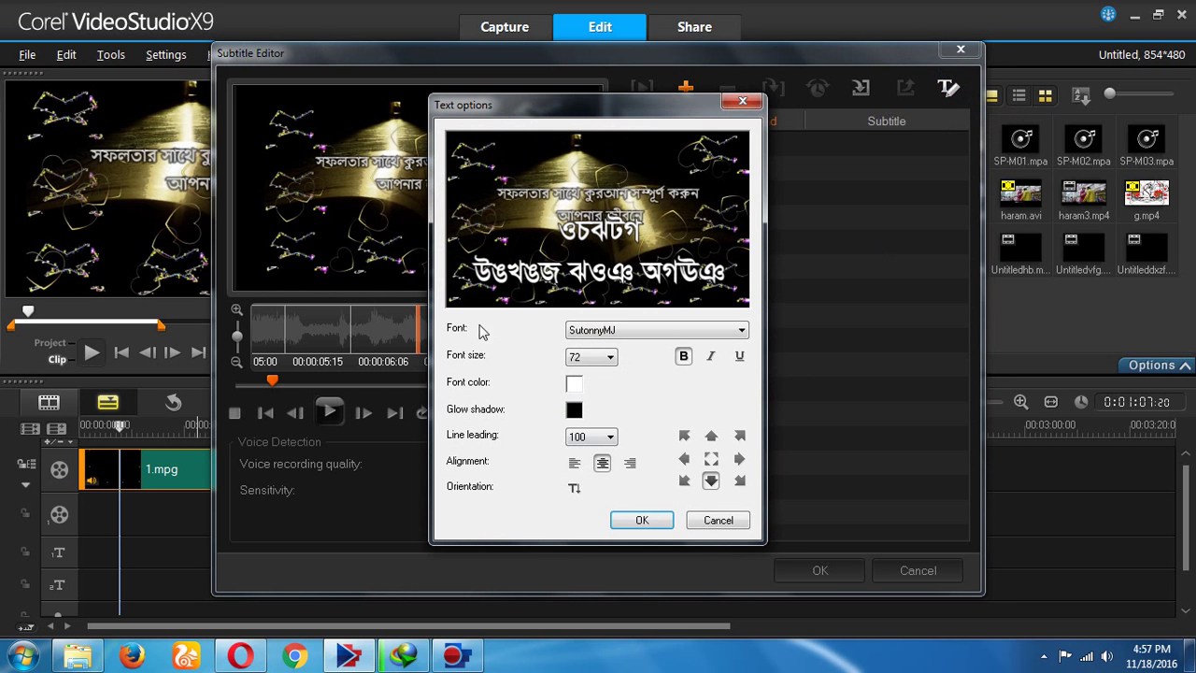
left_click(628, 335)
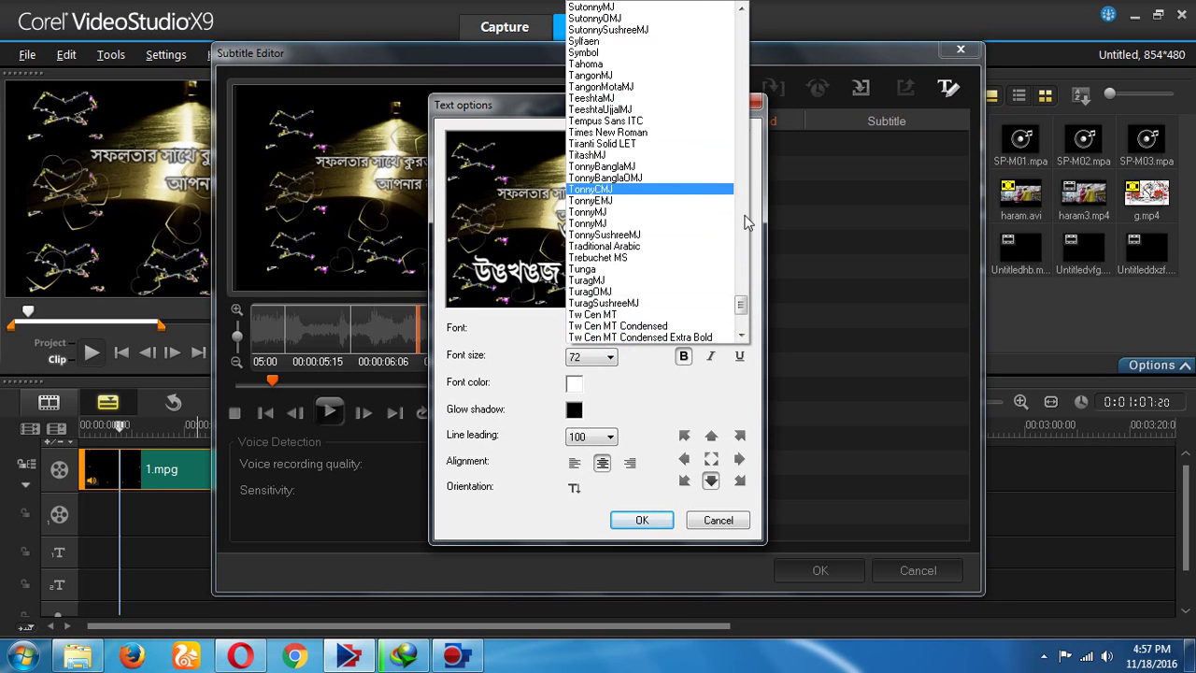
mouse_move(740, 304)
left_mouse_down()
mouse_move(752, 214)
mouse_move(755, 271)
left_mouse_up()
left_click(665, 321)
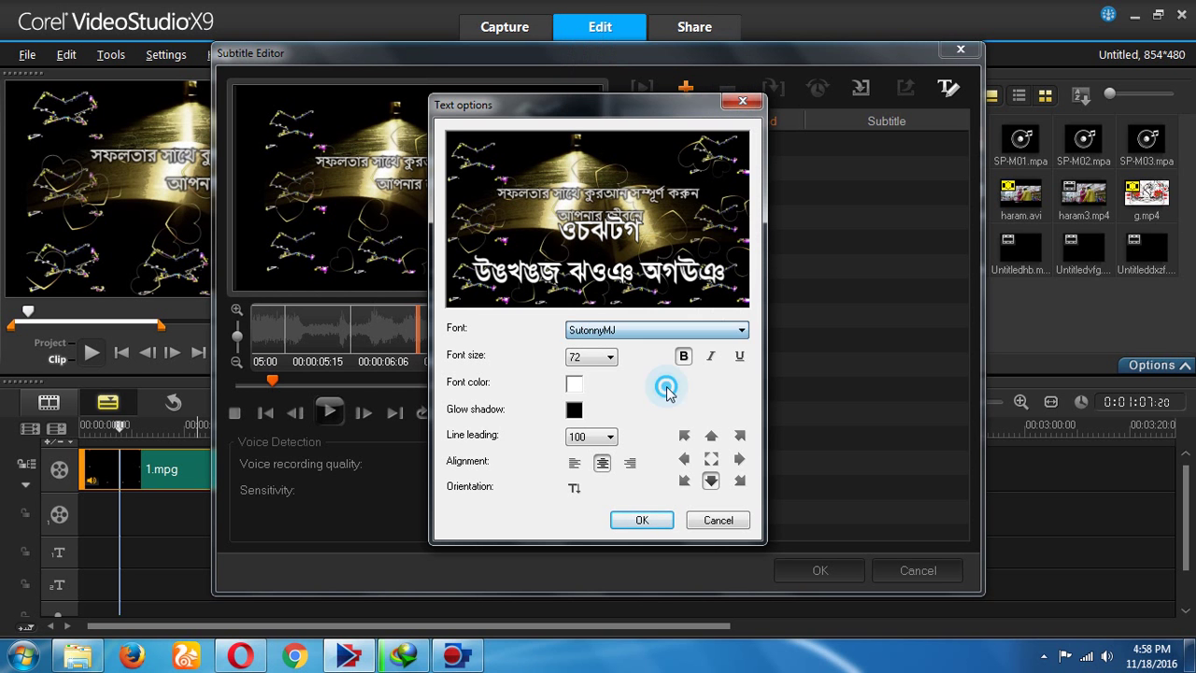
left_click(684, 434)
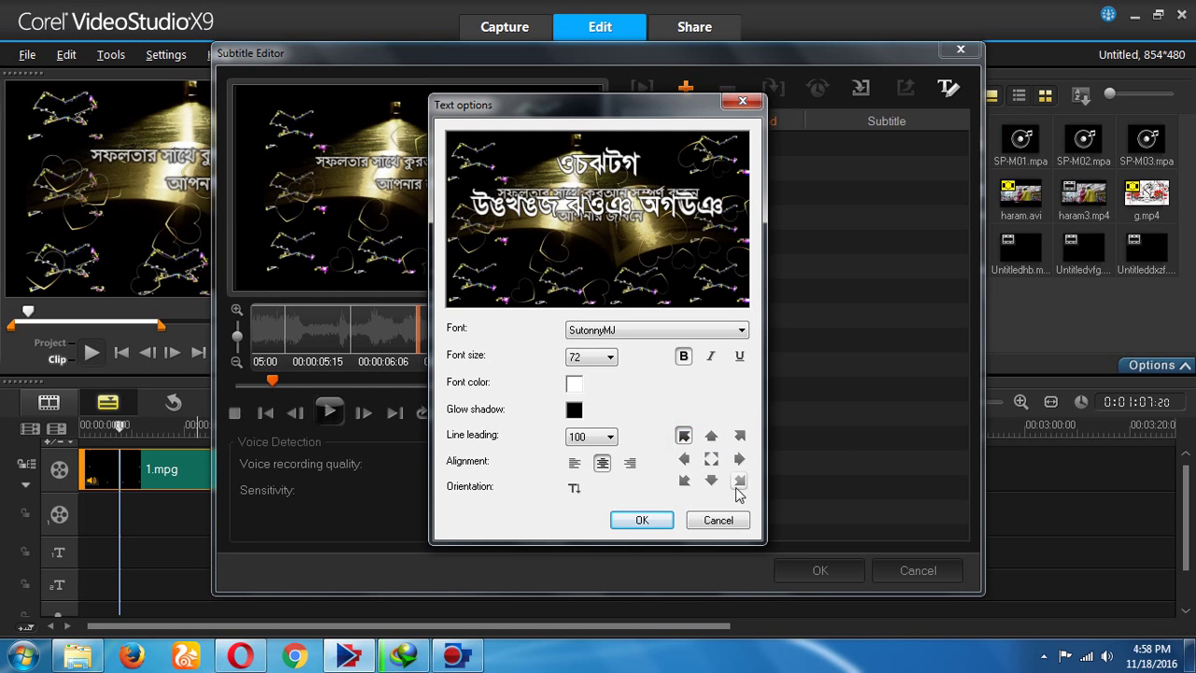
left_click(739, 481)
left_click(739, 459)
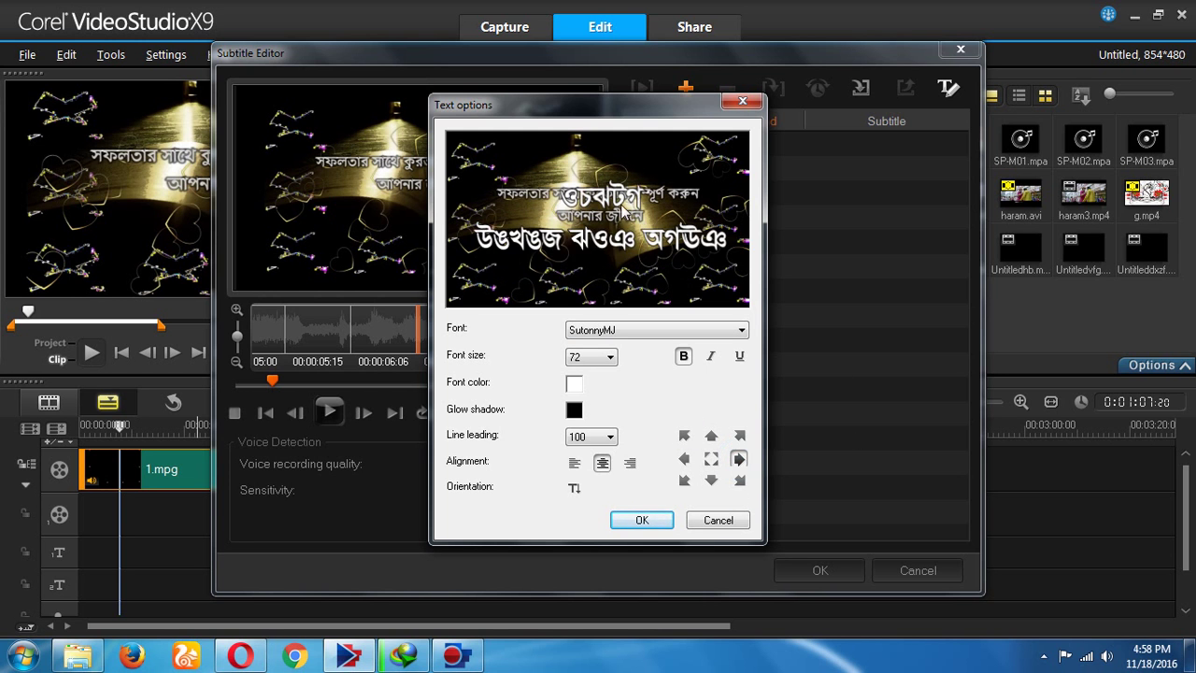
Set the subtitle line leading to 120 and apply the text options.
left_click(576, 393)
left_click(708, 396)
left_click(590, 438)
left_click(576, 469)
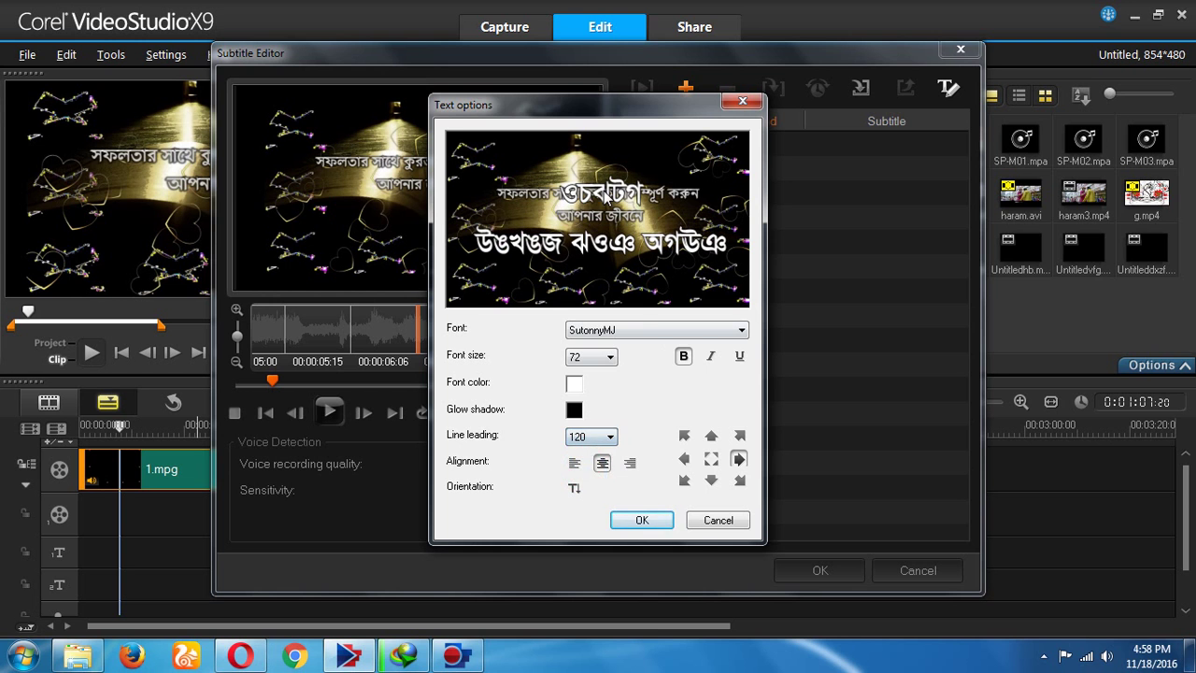
left_click(630, 396)
left_click(591, 437)
left_click(583, 450)
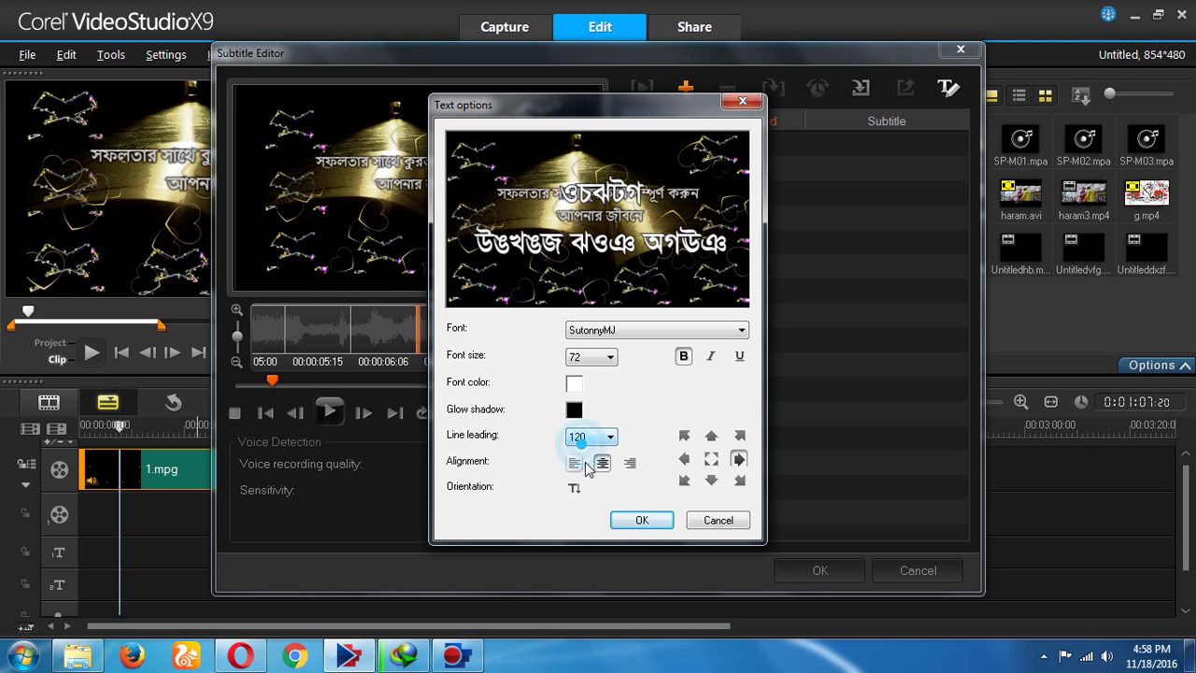
left_click(711, 356)
left_click(711, 356)
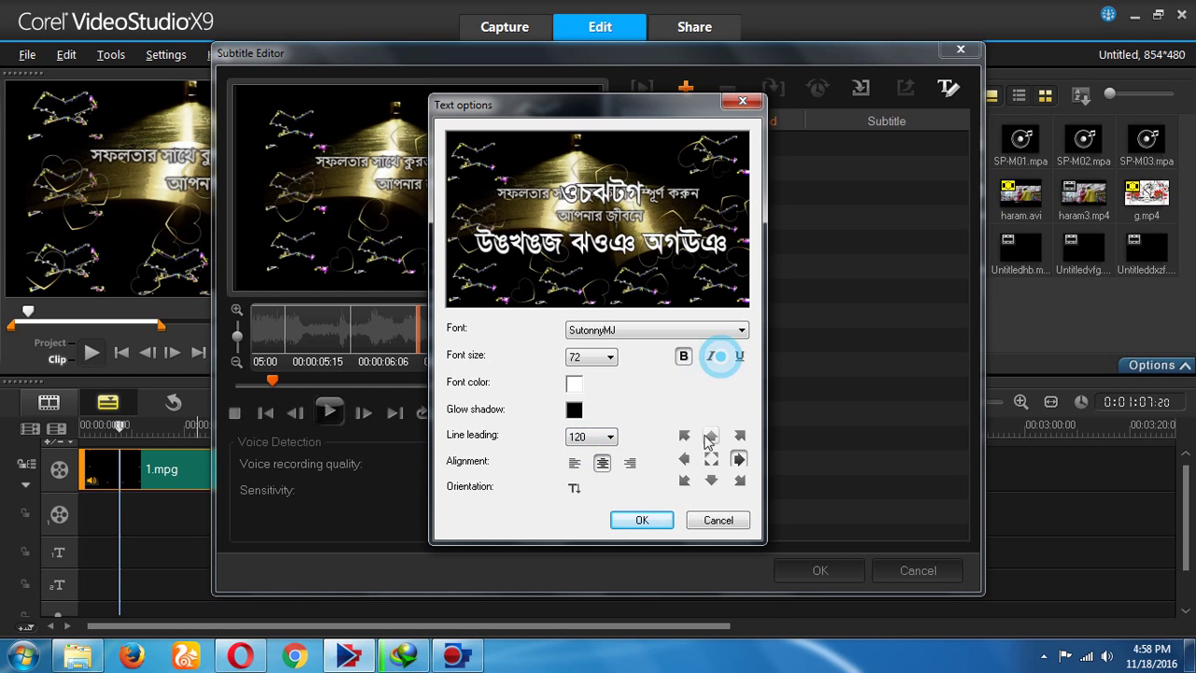
left_click(642, 521)
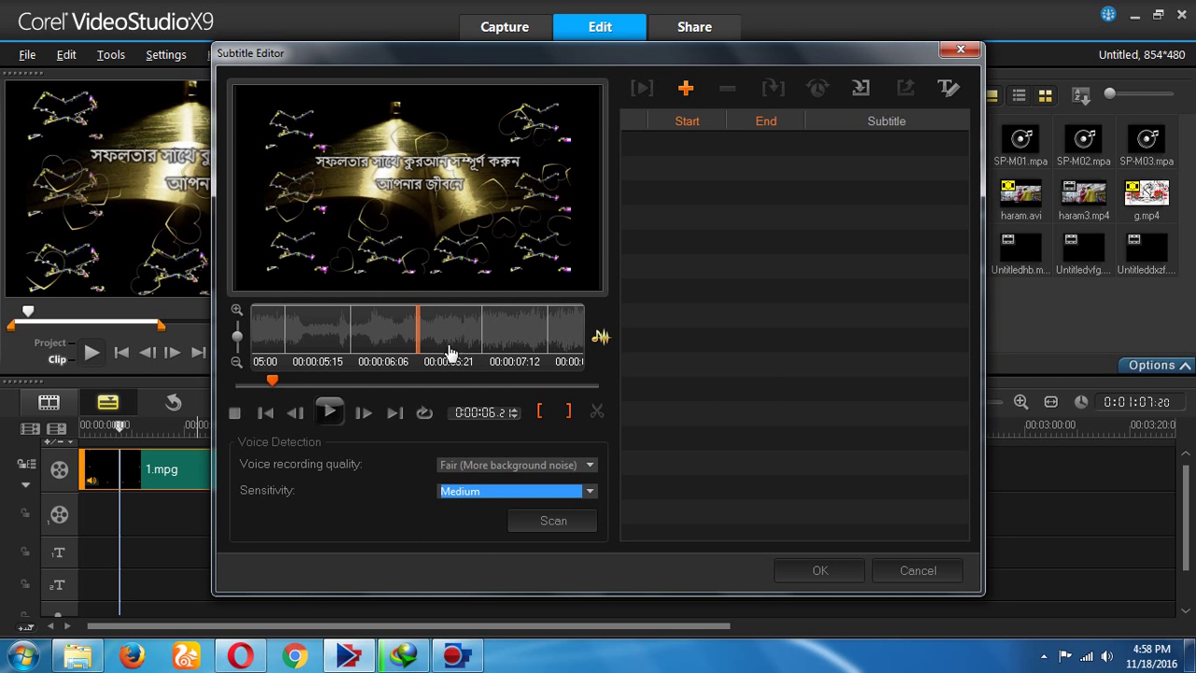
Scrub through the clip while comparing the audio waveform view with the video thumbnail view.
left_click_drag(415, 322, 301, 332)
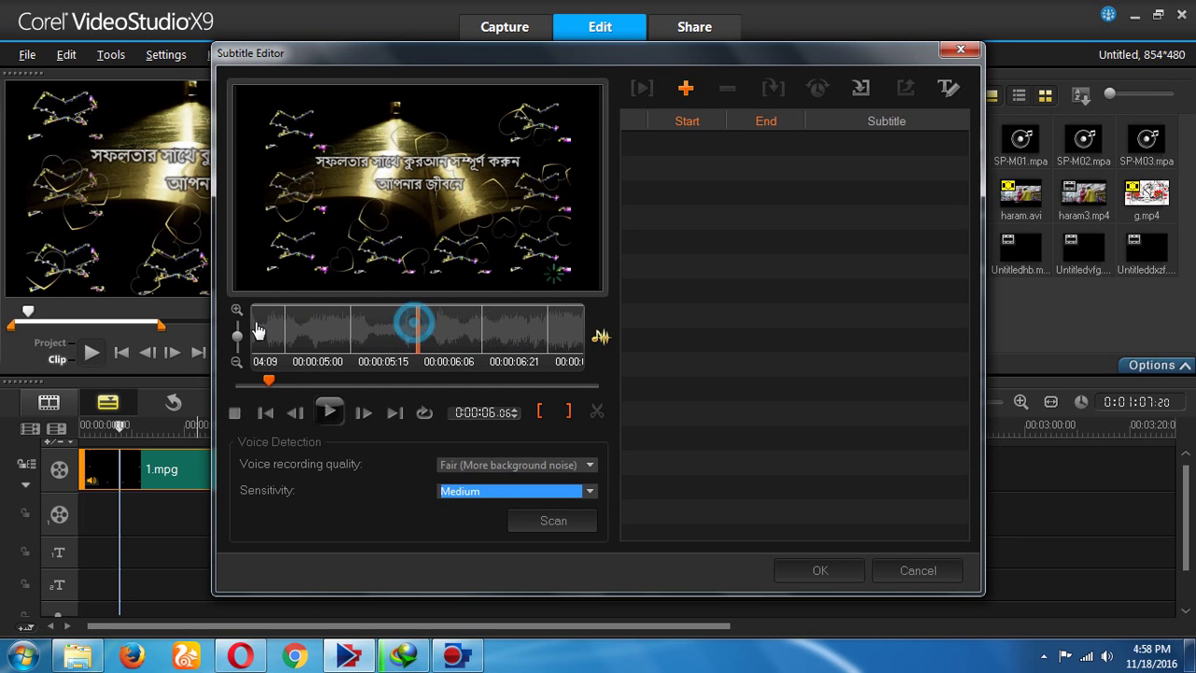
left_click_drag(268, 383, 225, 383)
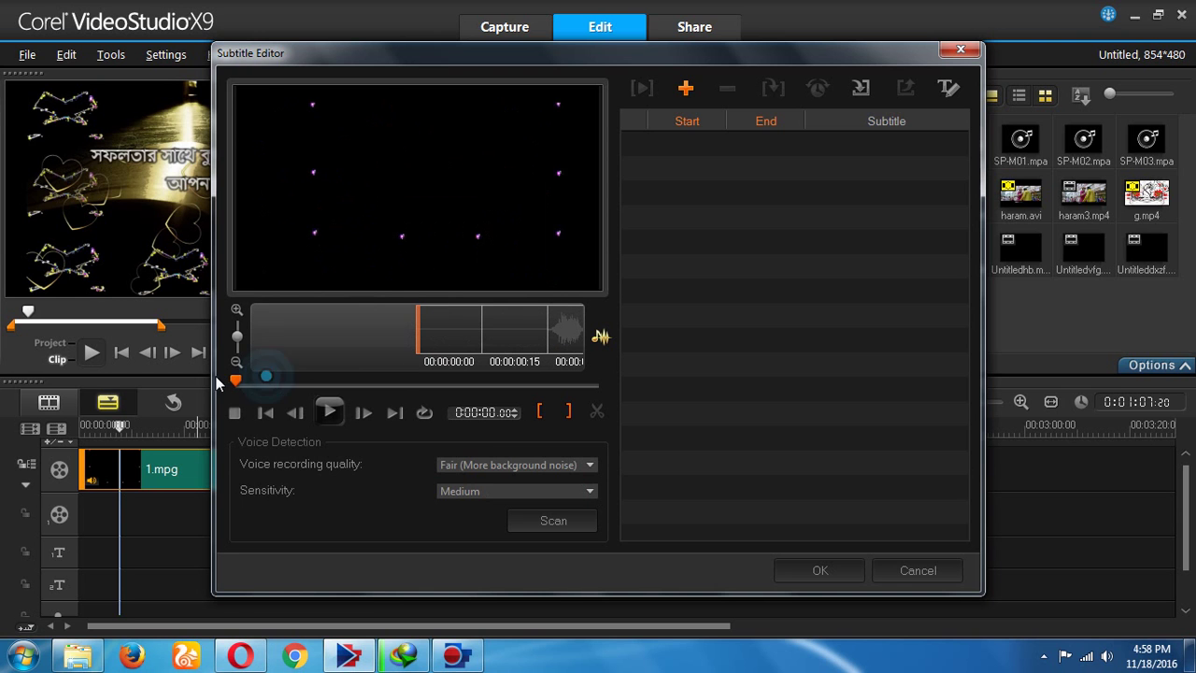
left_click(601, 336)
left_click_drag(235, 381, 279, 384)
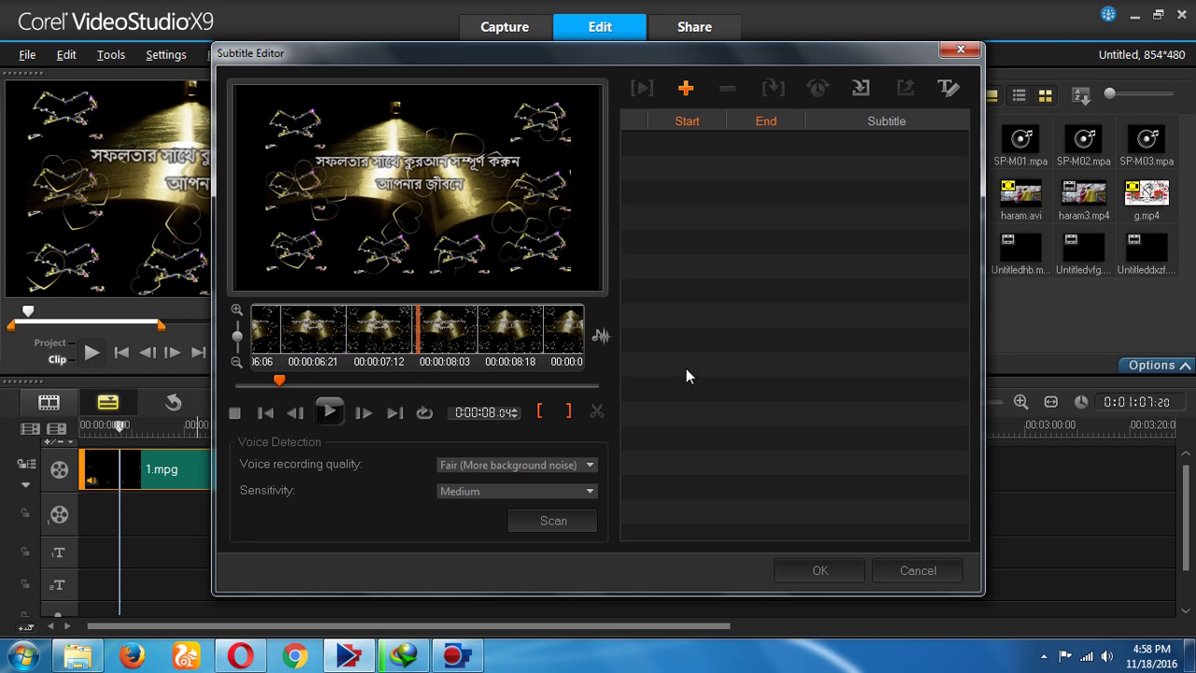
left_click(600, 336)
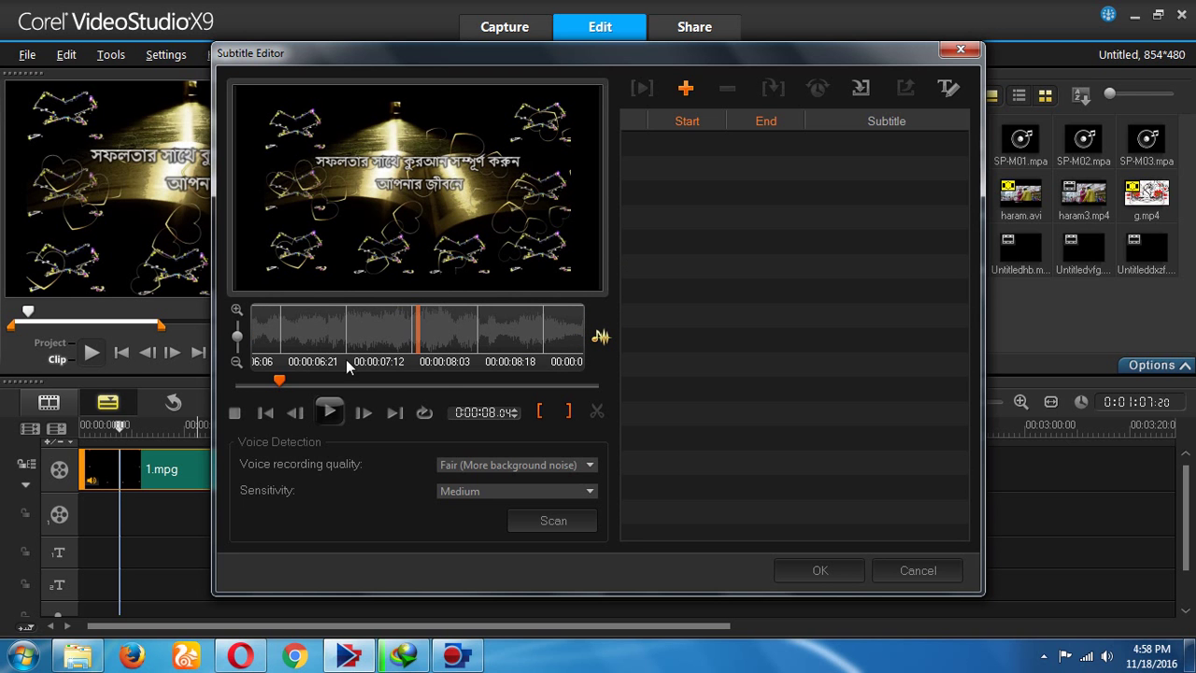
Play the clip from the start and mark the first subtitle segment from 00:00:05:17 to 00:00:10:03.
left_click_drag(282, 387, 236, 390)
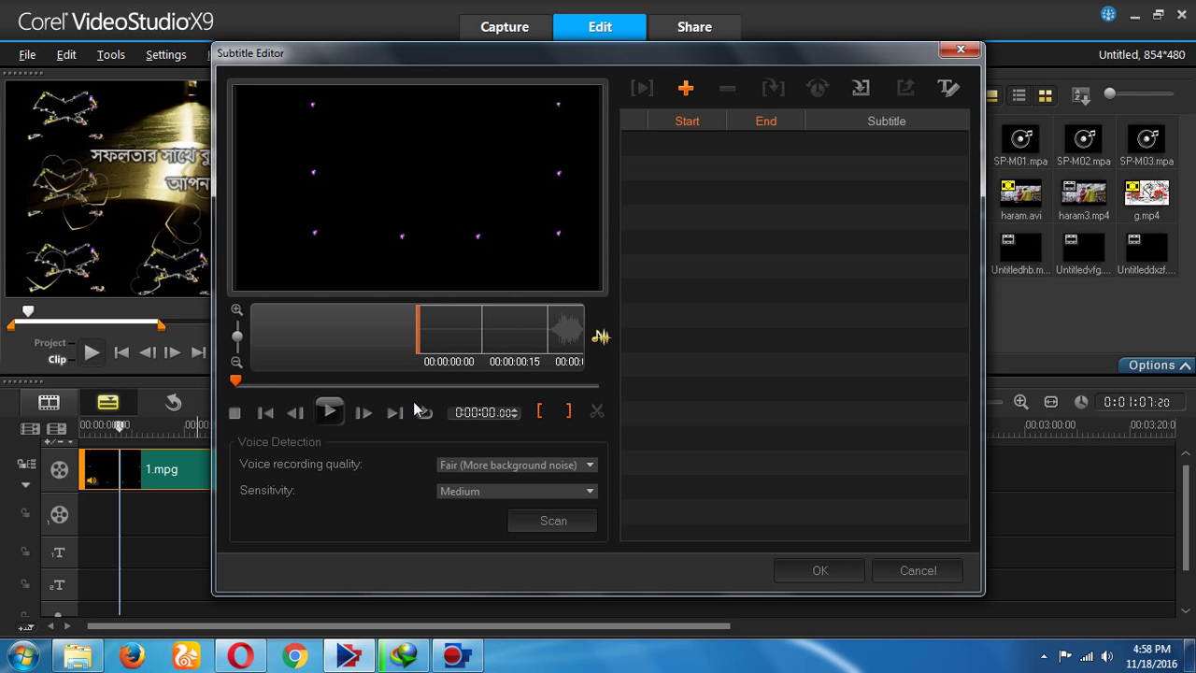
left_click(331, 412)
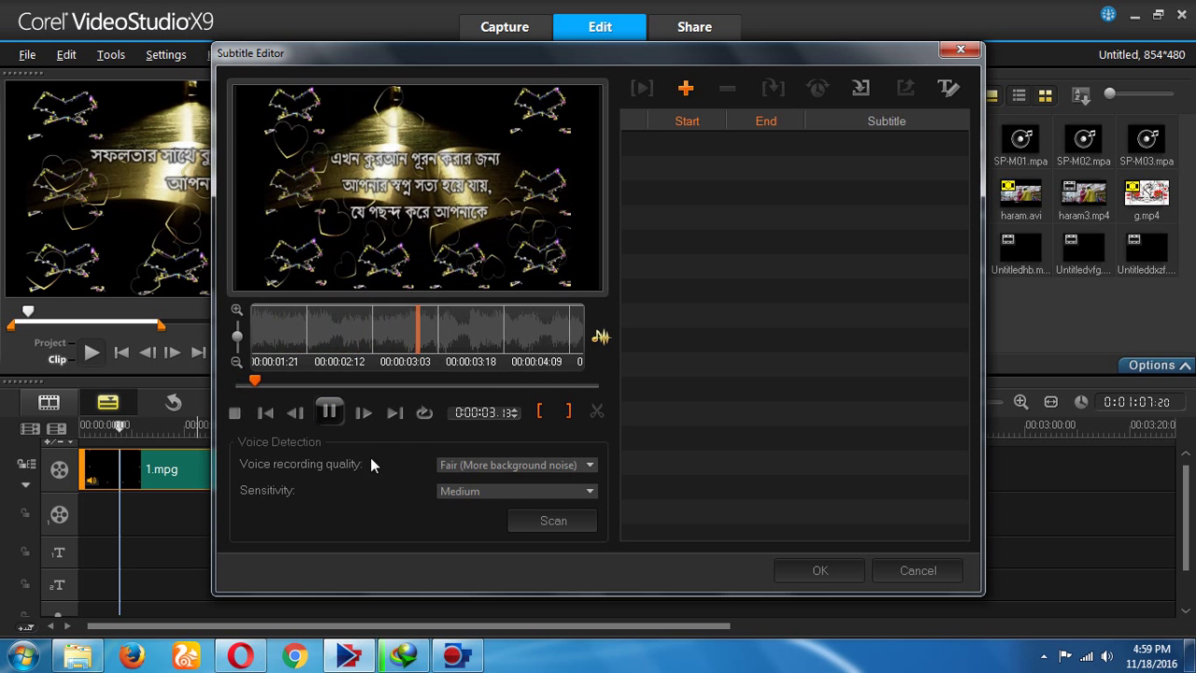
left_click(568, 412)
left_click(329, 412)
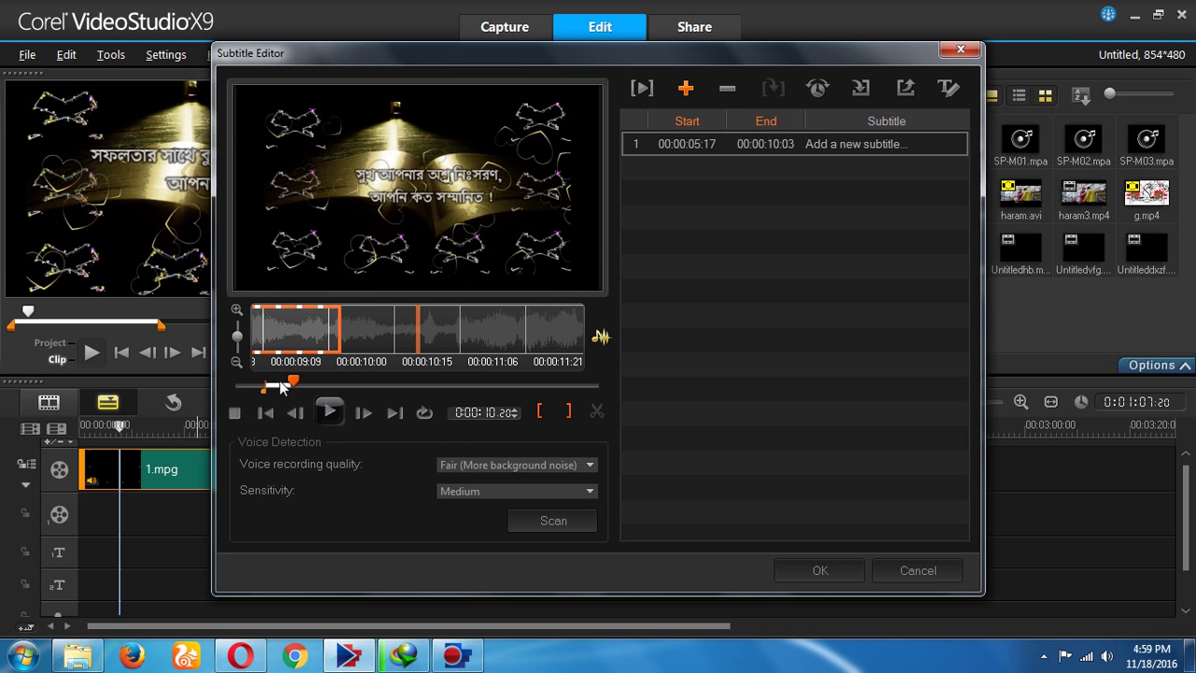
Move the playhead back near the start and enter "gfhjghjgjhg" as the first subtitle's text.
left_click_drag(297, 386, 240, 391)
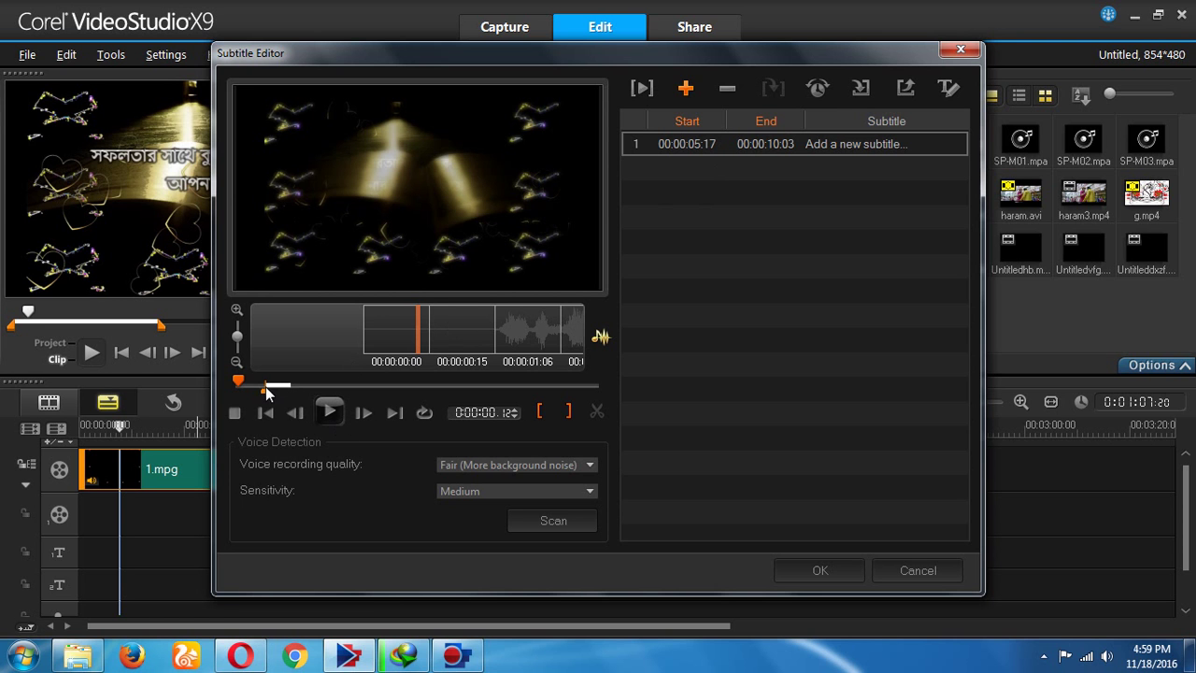
left_click(850, 145)
left_click(850, 167)
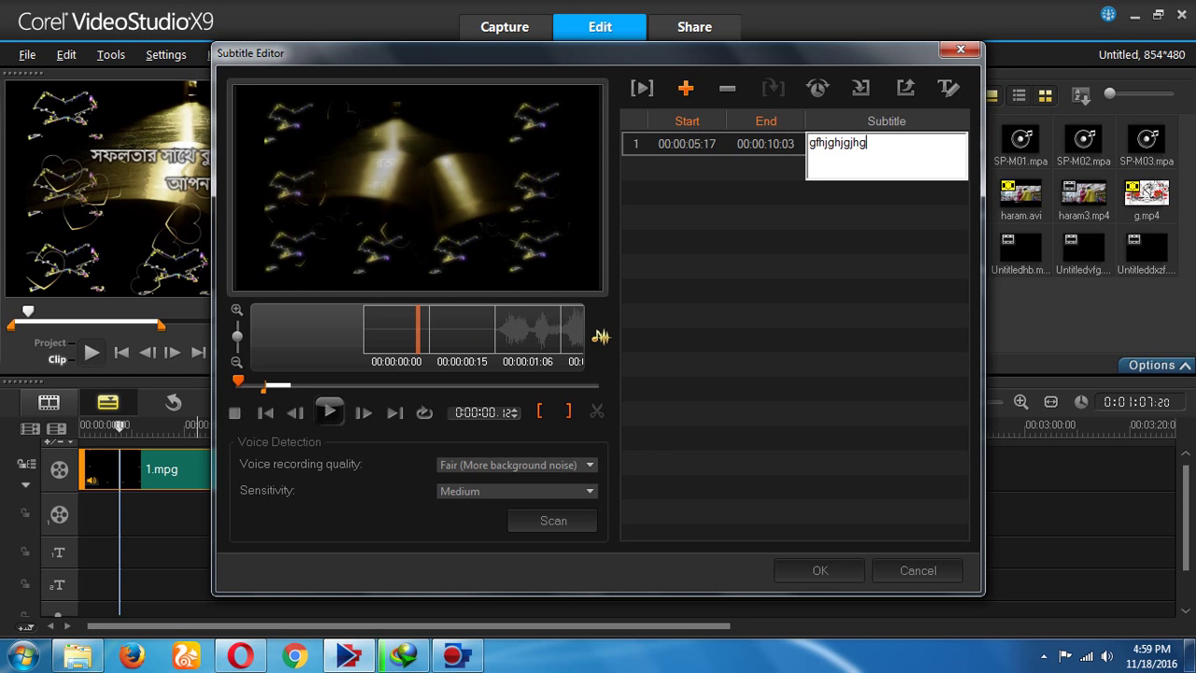
left_click(841, 314)
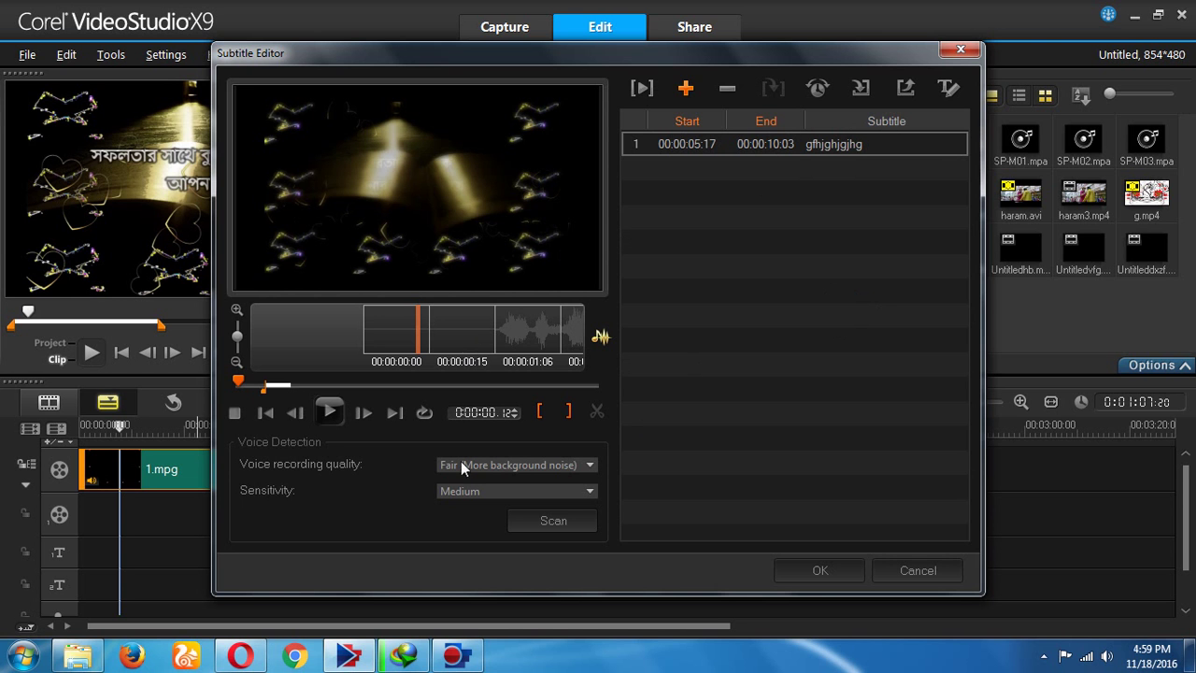
Play through the first subtitle and mark a second subtitle segment from 00:00:10:21 to 00:00:14:14.
left_click(331, 413)
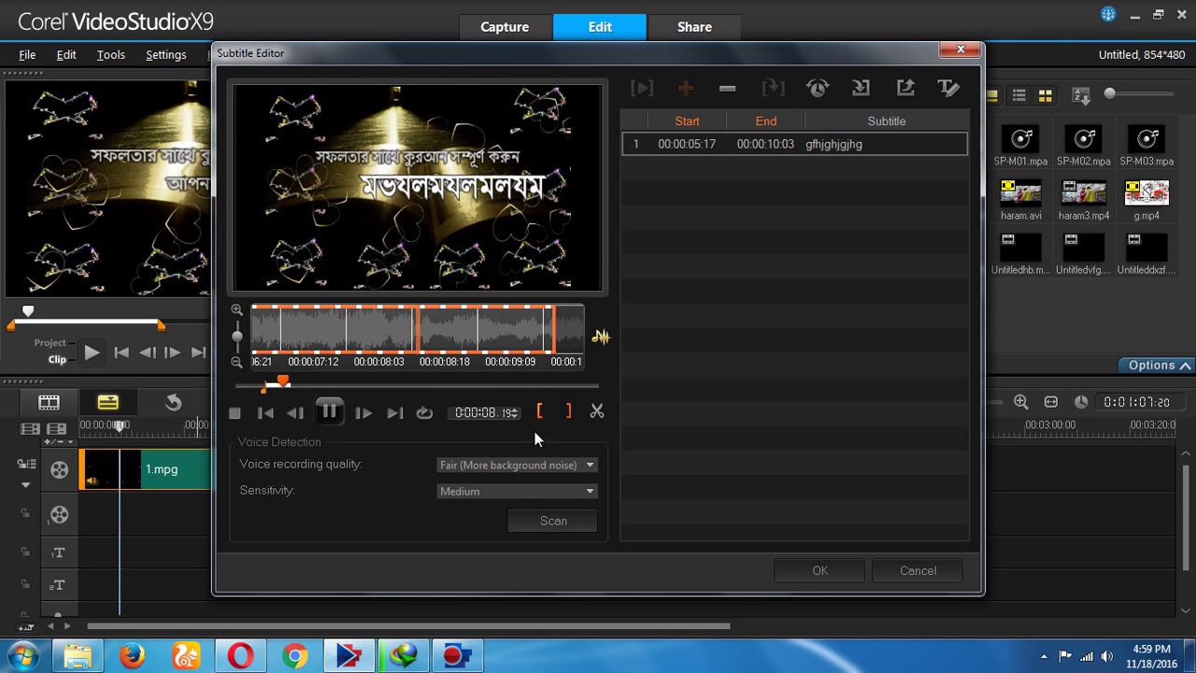
left_click(329, 411)
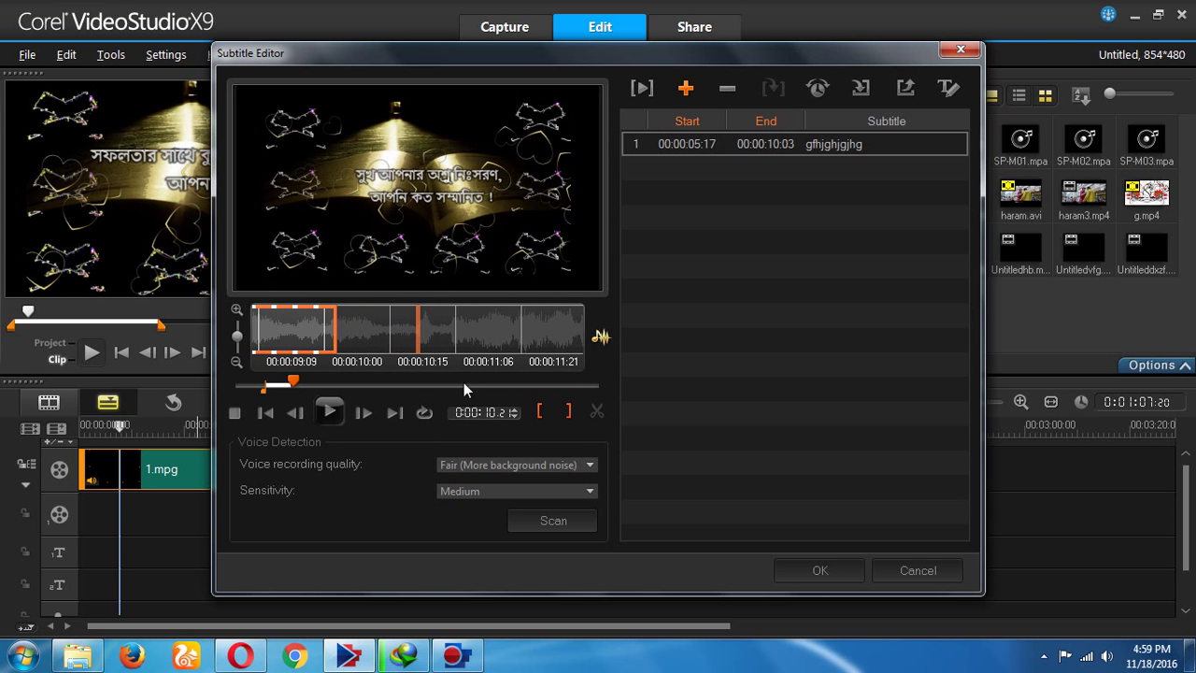
left_click(539, 413)
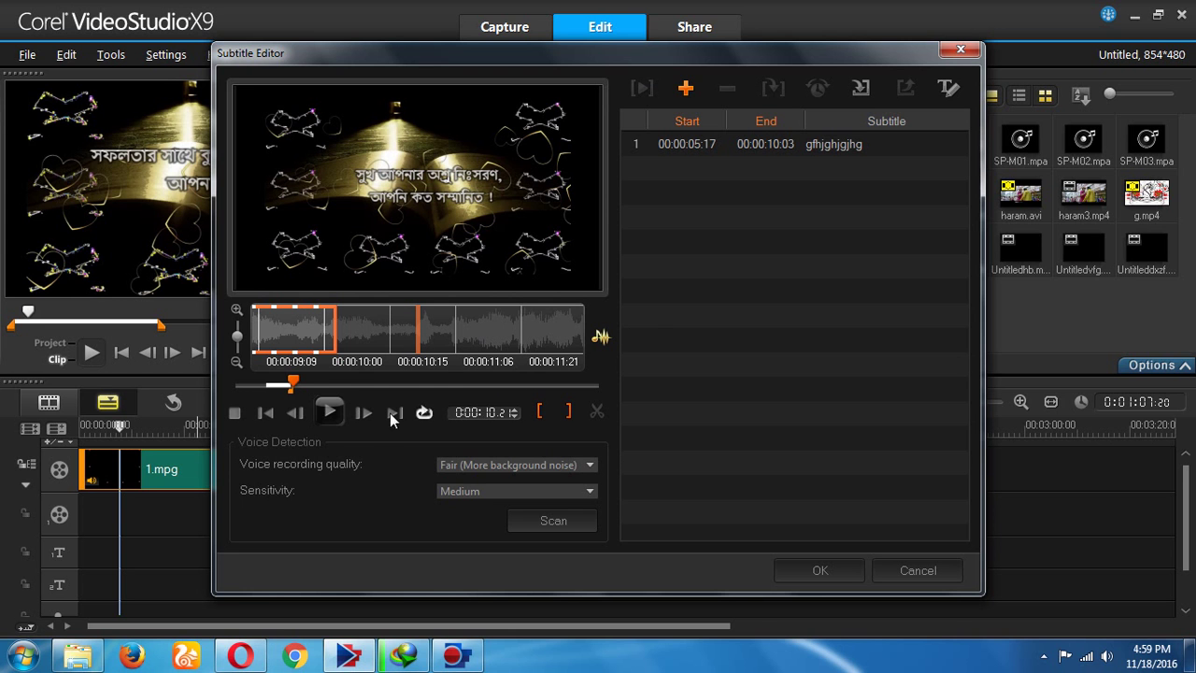
left_click(330, 412)
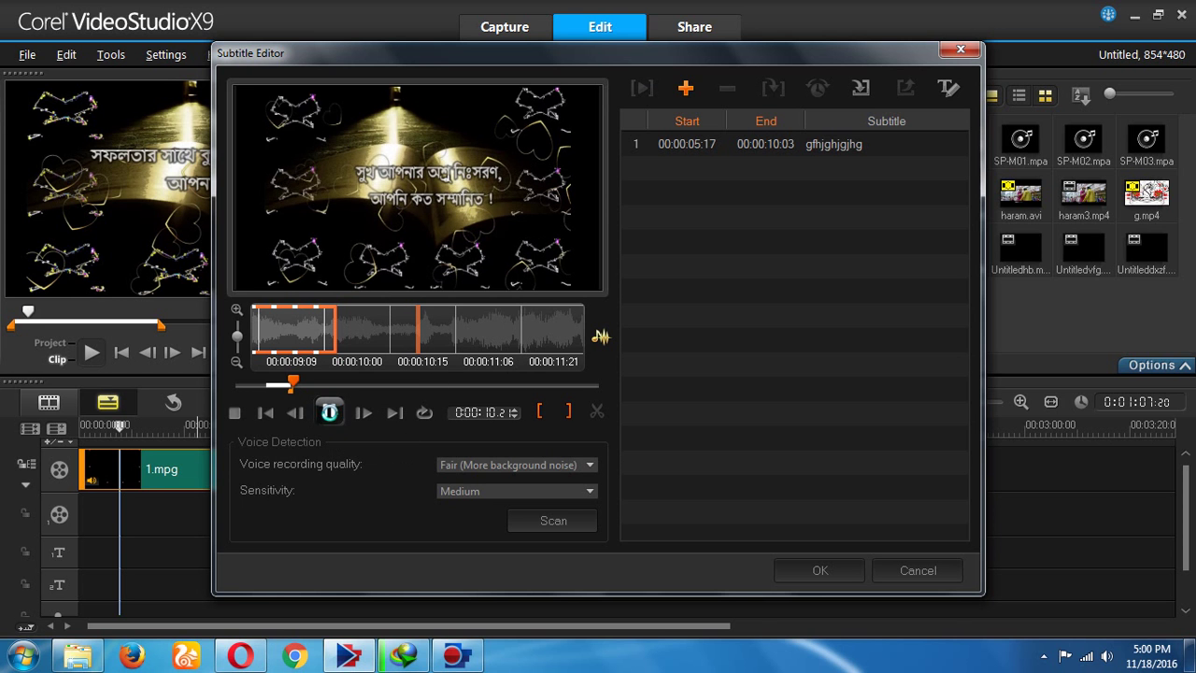
left_click(332, 412)
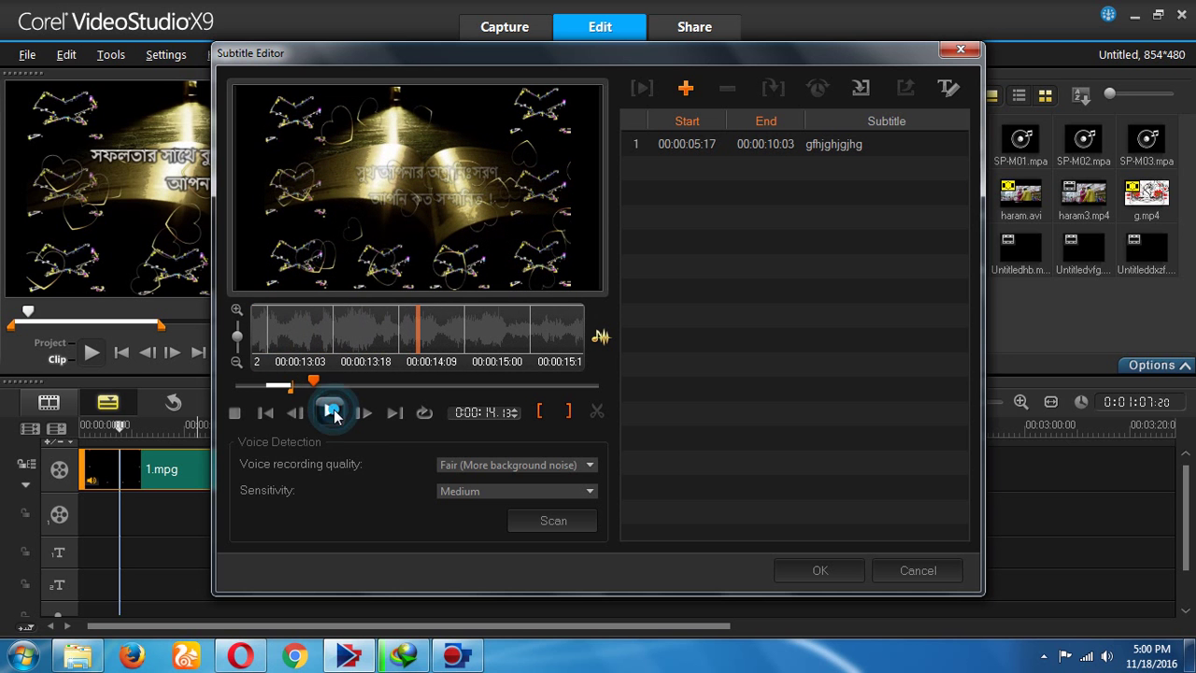
left_click(566, 412)
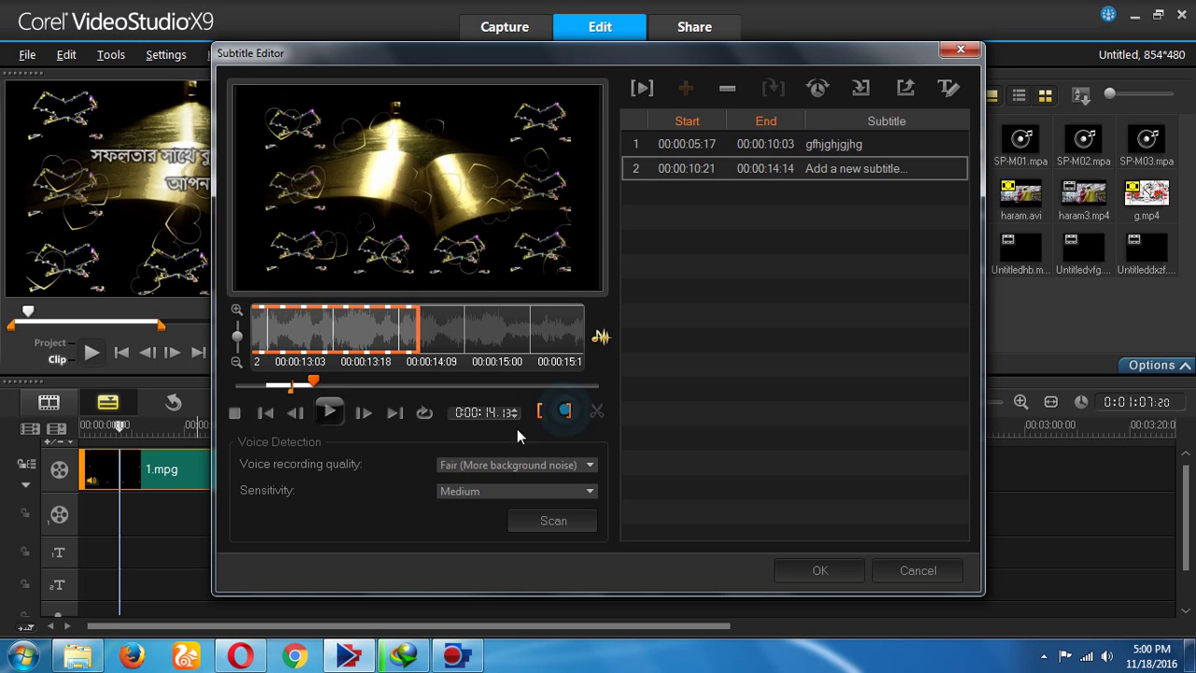
Enter "fgfhgfhgf" as the second subtitle's text.
double_click(849, 168)
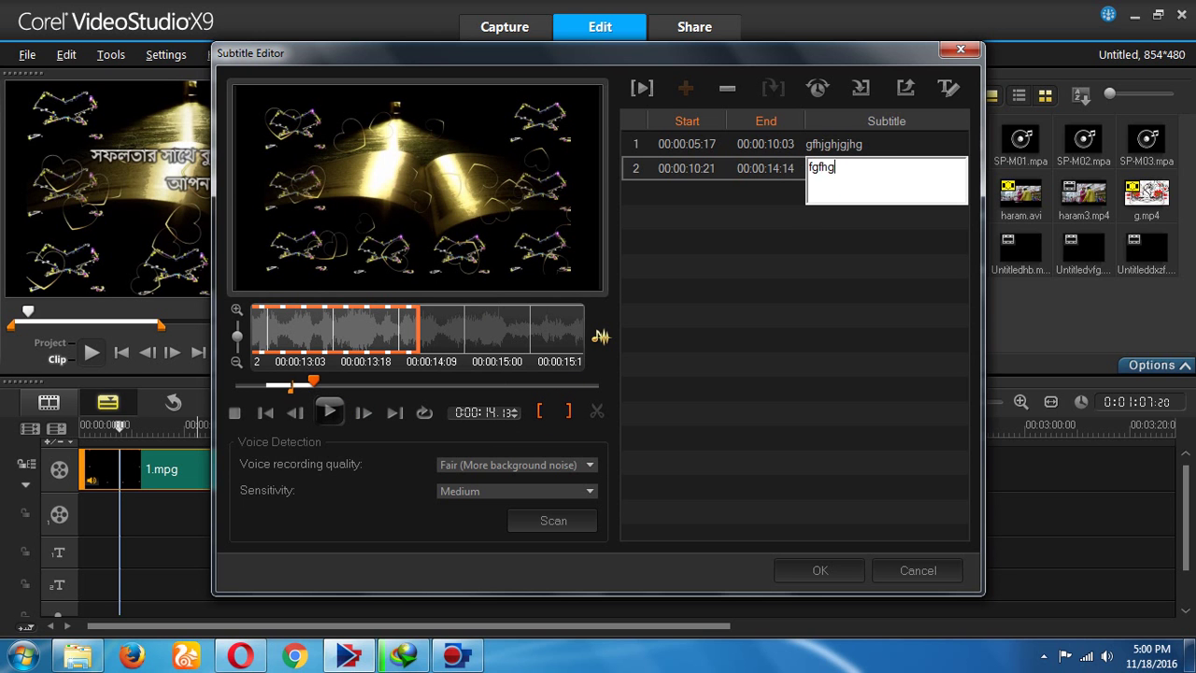
left_click(896, 332)
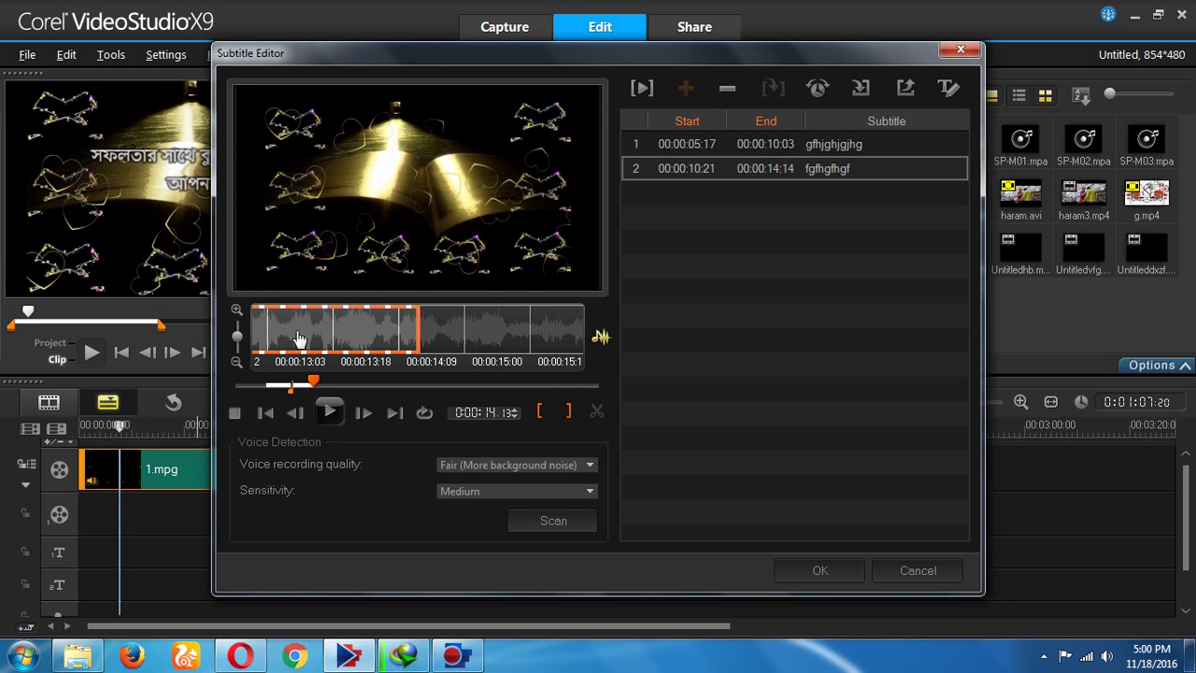
Try adjusting the second subtitle's end point on the magnified audio waveform.
left_click_drag(242, 340, 241, 338)
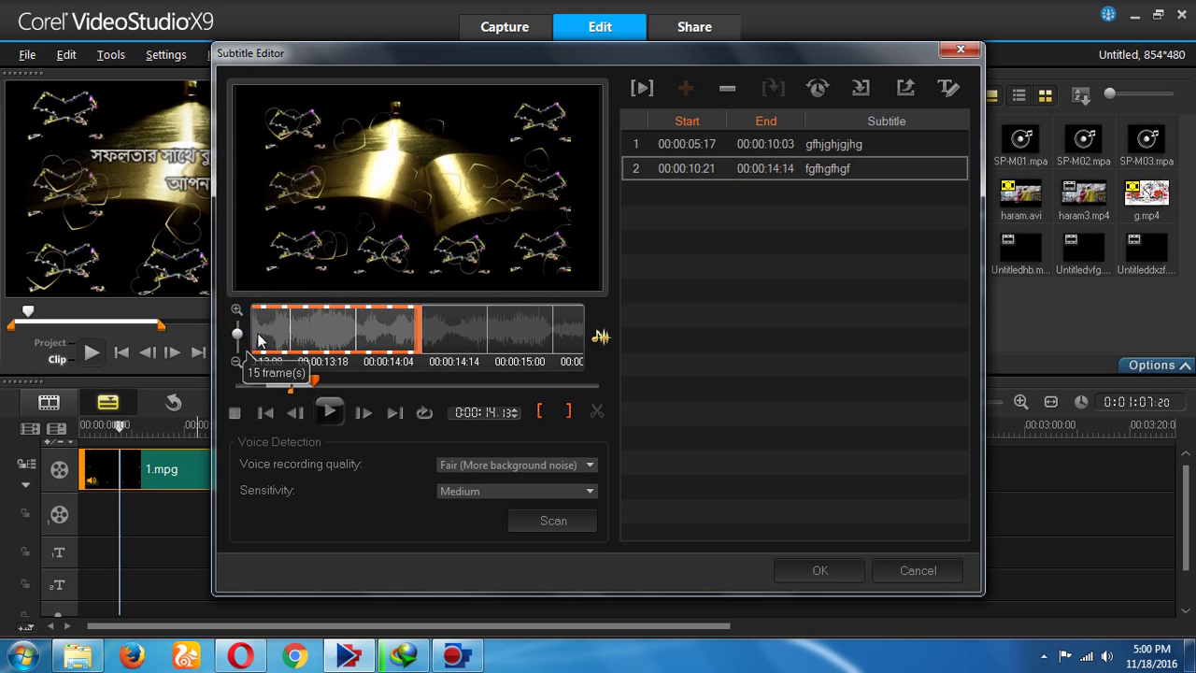
left_click_drag(417, 327, 383, 335)
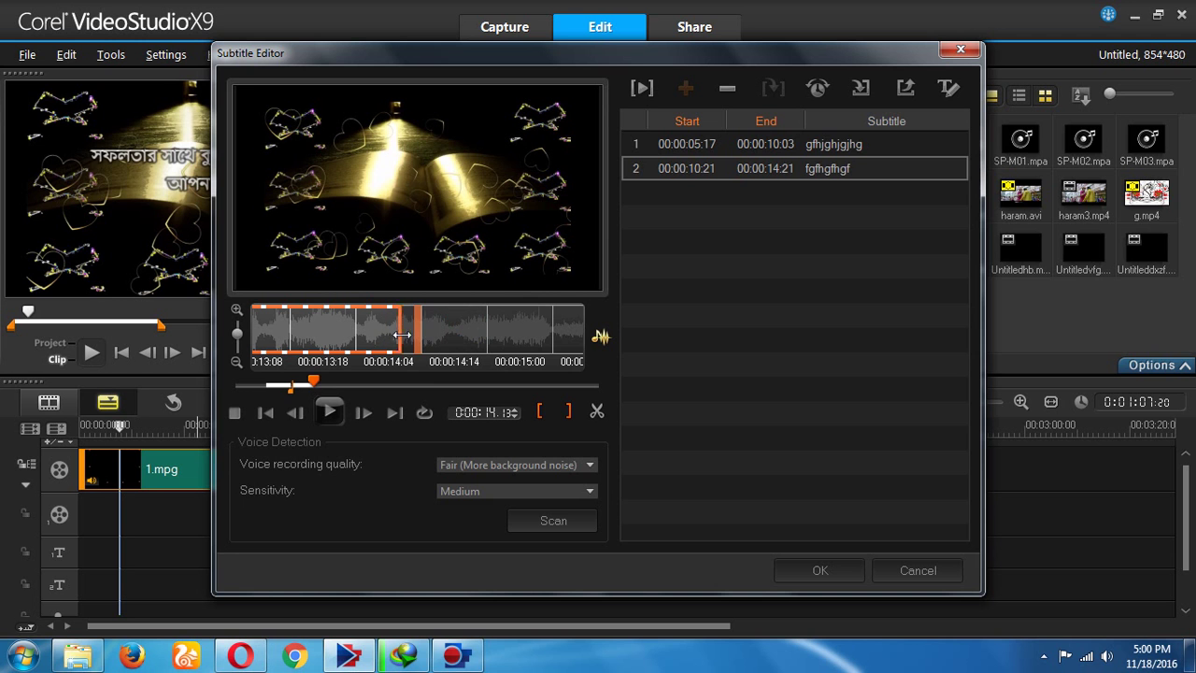
mouse_move(245, 340)
left_mouse_down()
mouse_move(241, 327)
mouse_move(245, 345)
left_mouse_up()
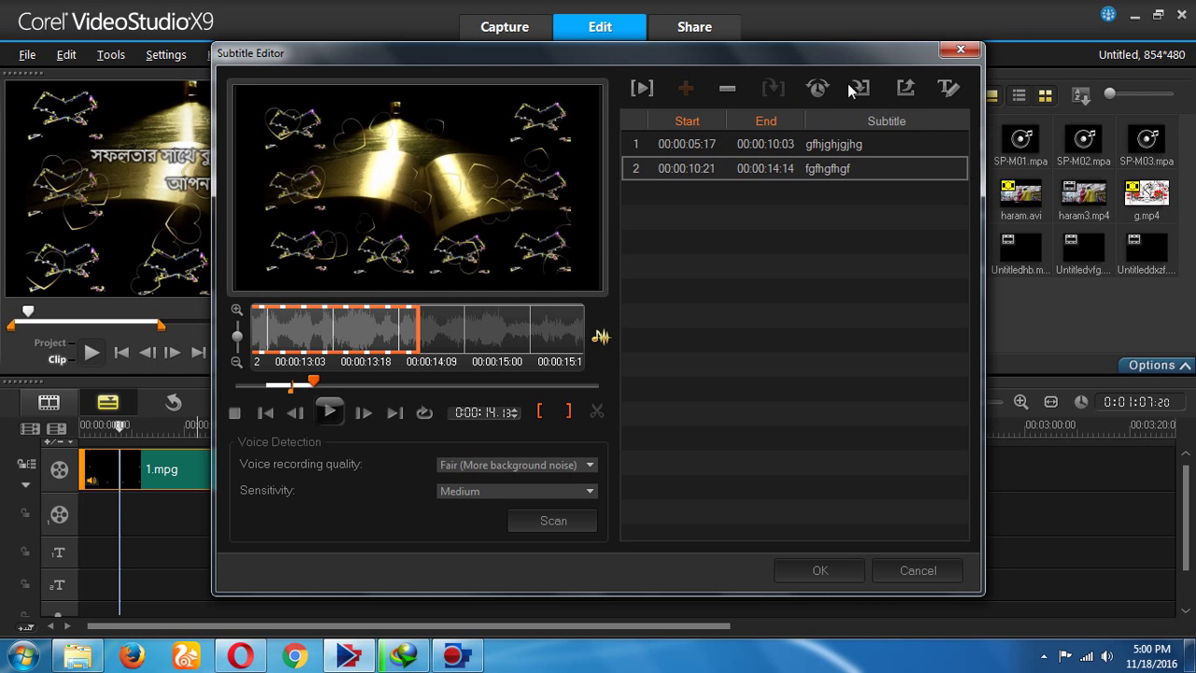
Export the subtitles to Local Disk (C:) as a movie subtitle file (*.srt) named hjh.
left_click(908, 89)
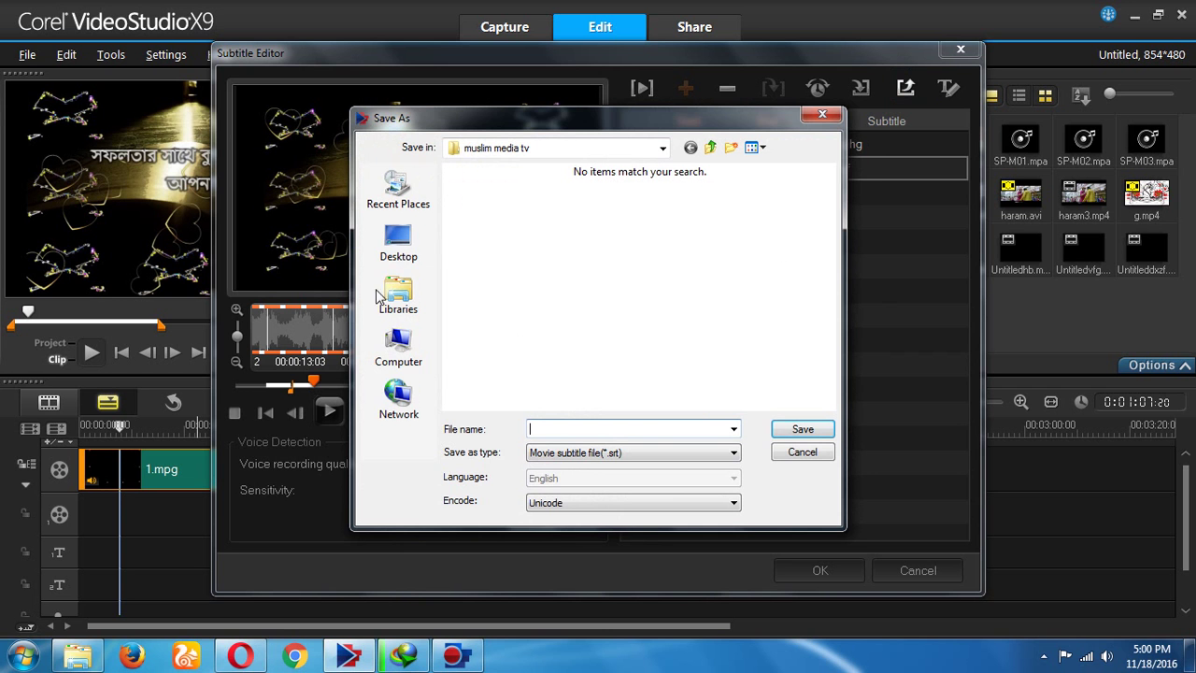
left_click(398, 350)
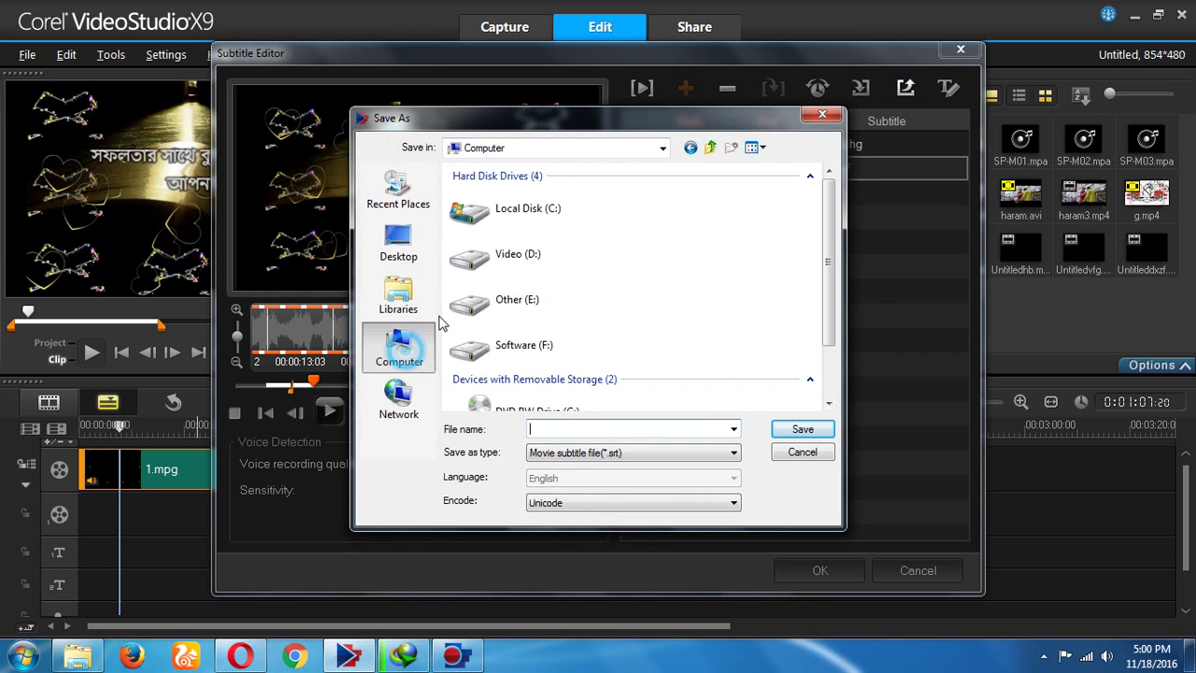
double_click(521, 207)
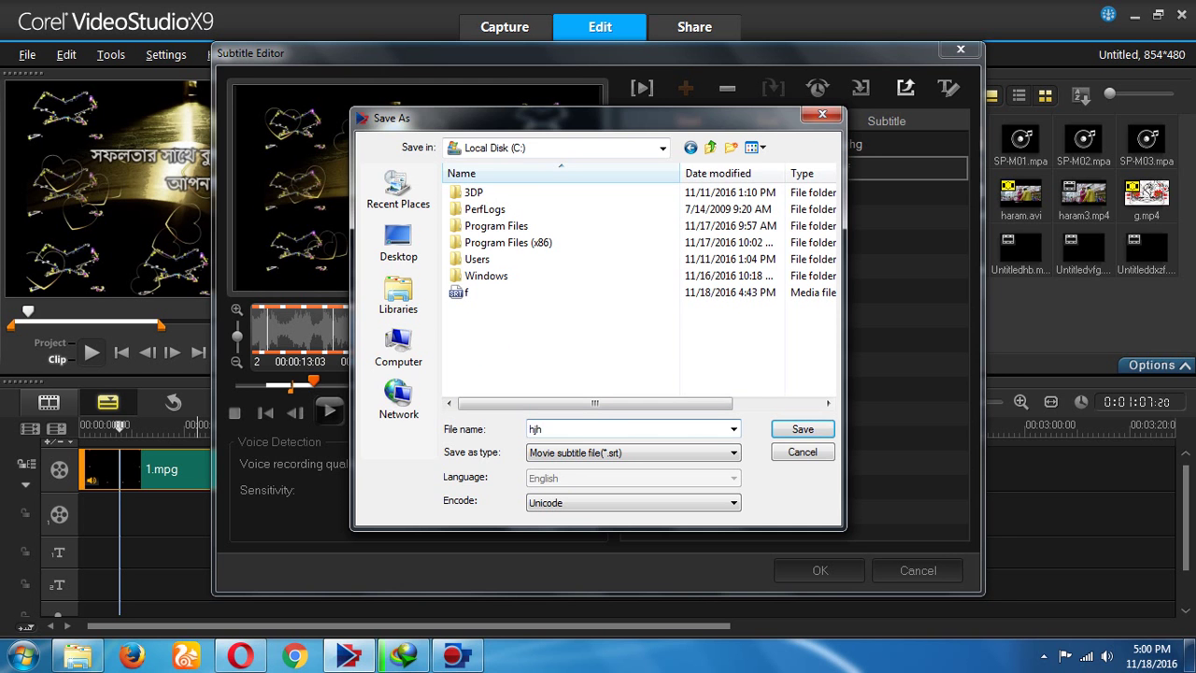
left_click(801, 430)
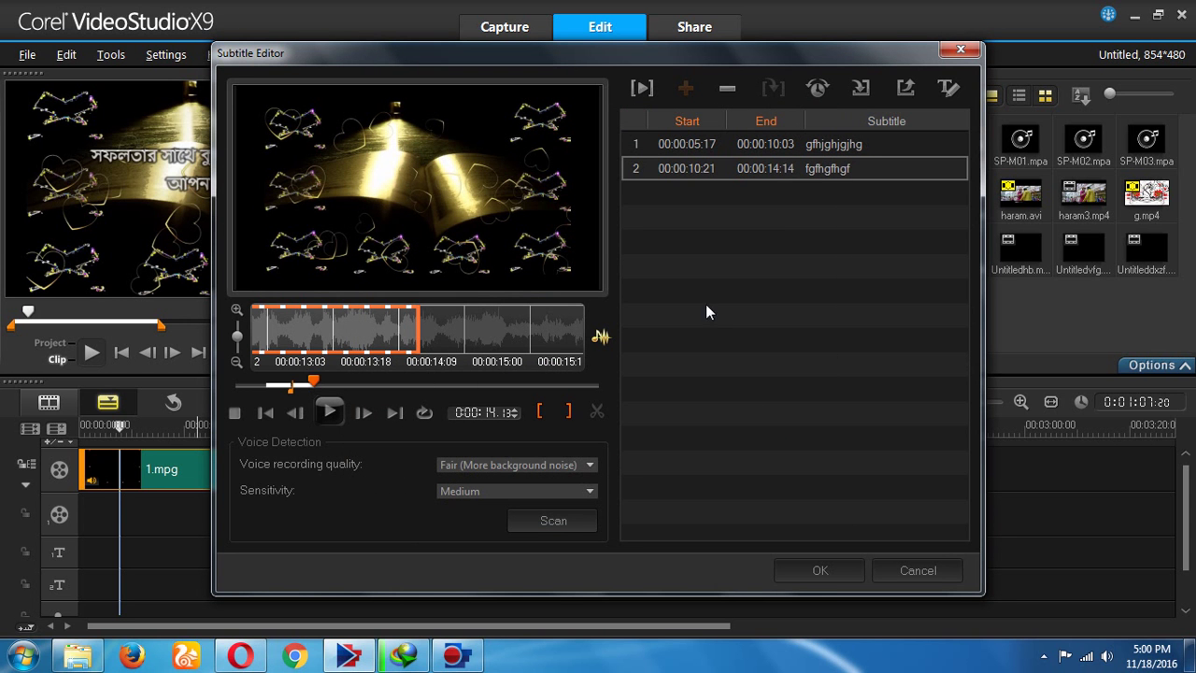
Apply the subtitles to the timeline and move the playhead to the start of the second subtitle clip.
left_click(822, 575)
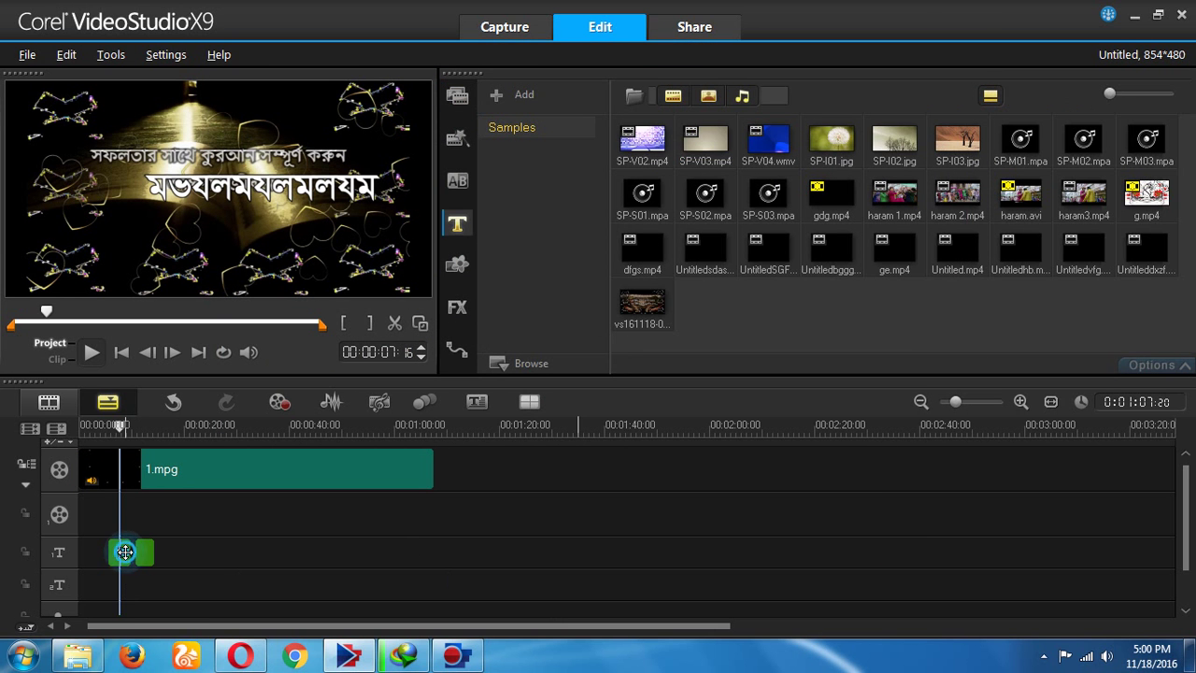
left_click(124, 552)
mouse_move(125, 427)
left_mouse_down()
mouse_move(98, 428)
mouse_move(136, 428)
left_mouse_up()
Delete both subtitle clips from the first title track.
left_click(147, 553)
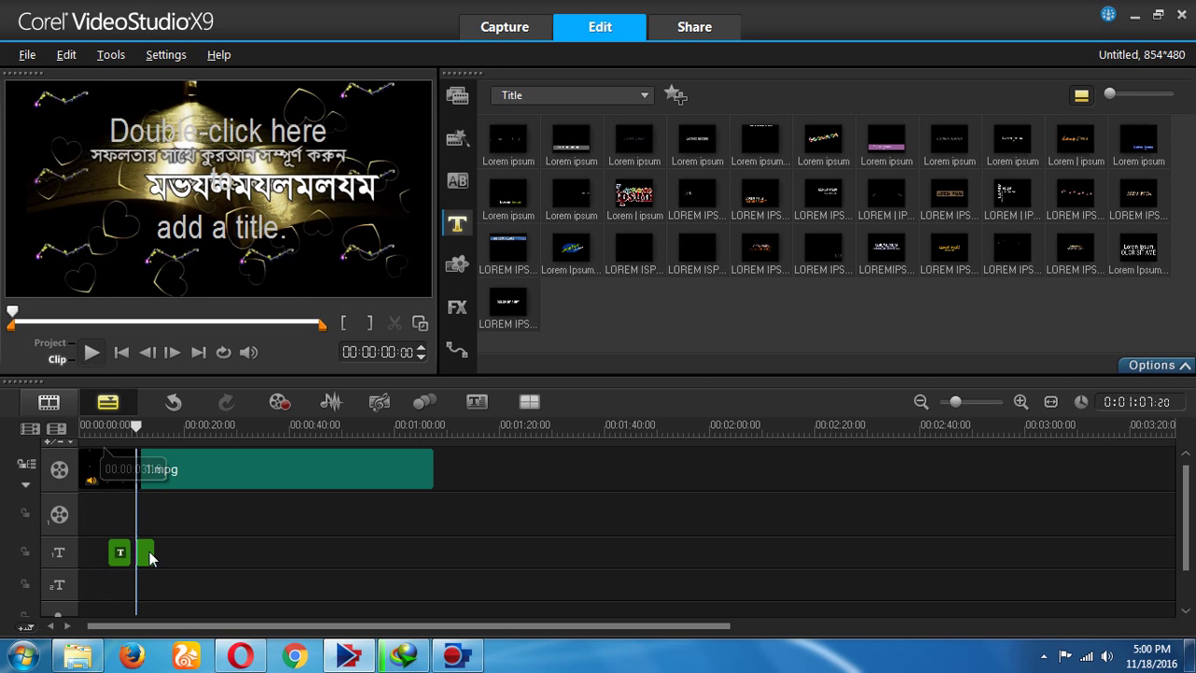
key("Delete")
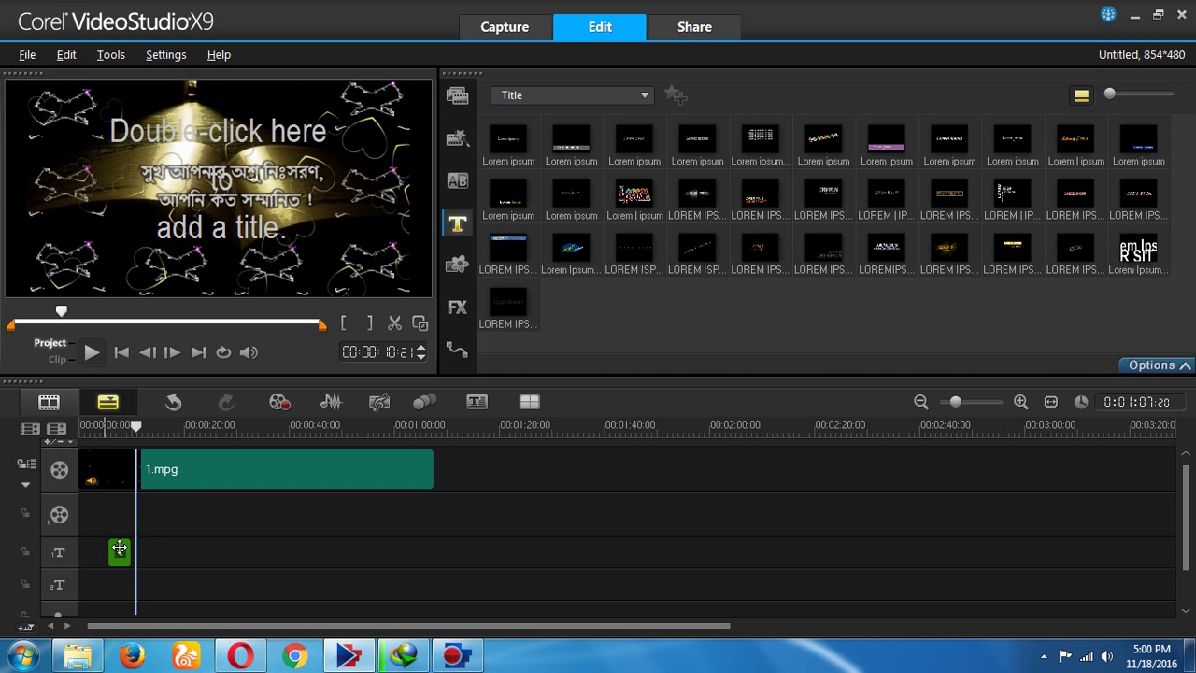
left_click(119, 553)
key("Delete")
Insert the subtitle file hjh from Local Disk (C:) into title track 1 and move the playhead to the first subtitle's start.
right_click(168, 541)
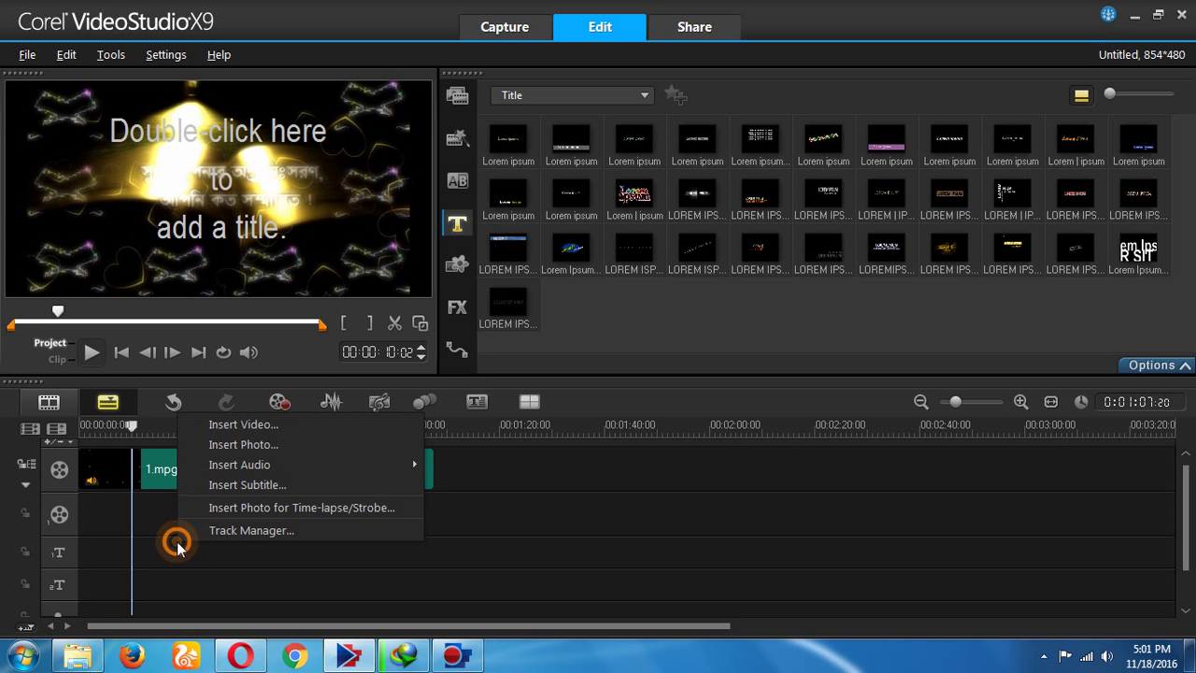
left_click(271, 484)
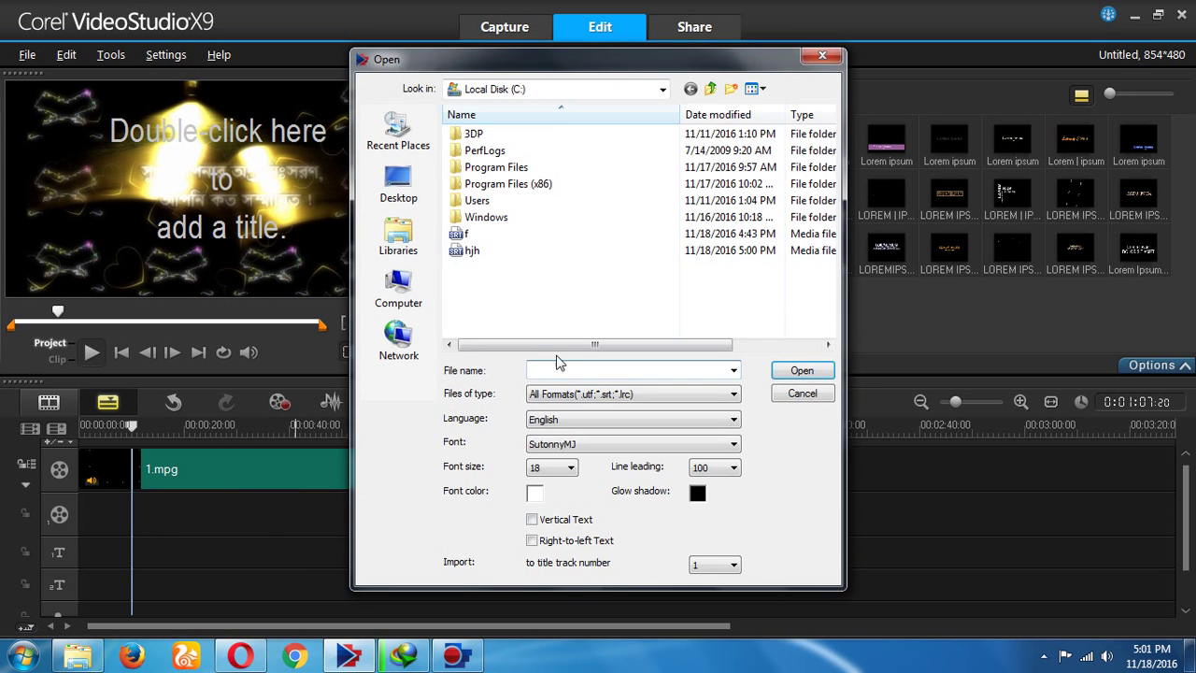
left_click(481, 251)
left_click(802, 371)
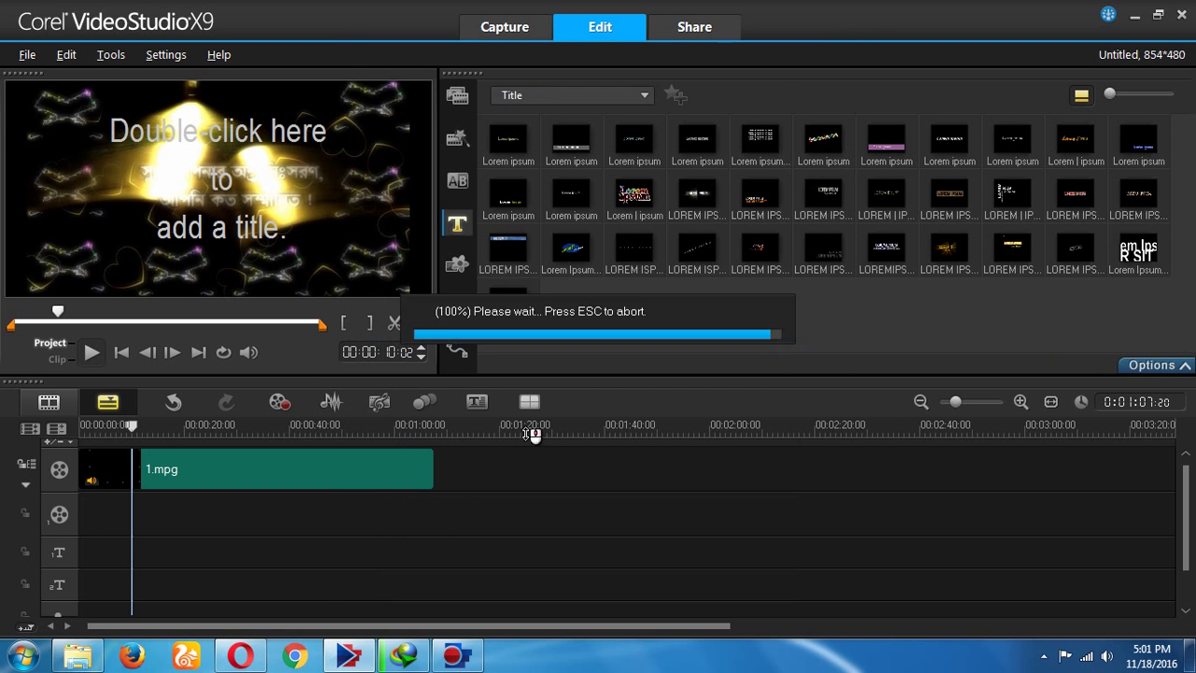
mouse_move(132, 426)
left_mouse_down()
mouse_move(112, 430)
mouse_move(156, 430)
mouse_move(109, 430)
left_mouse_up()
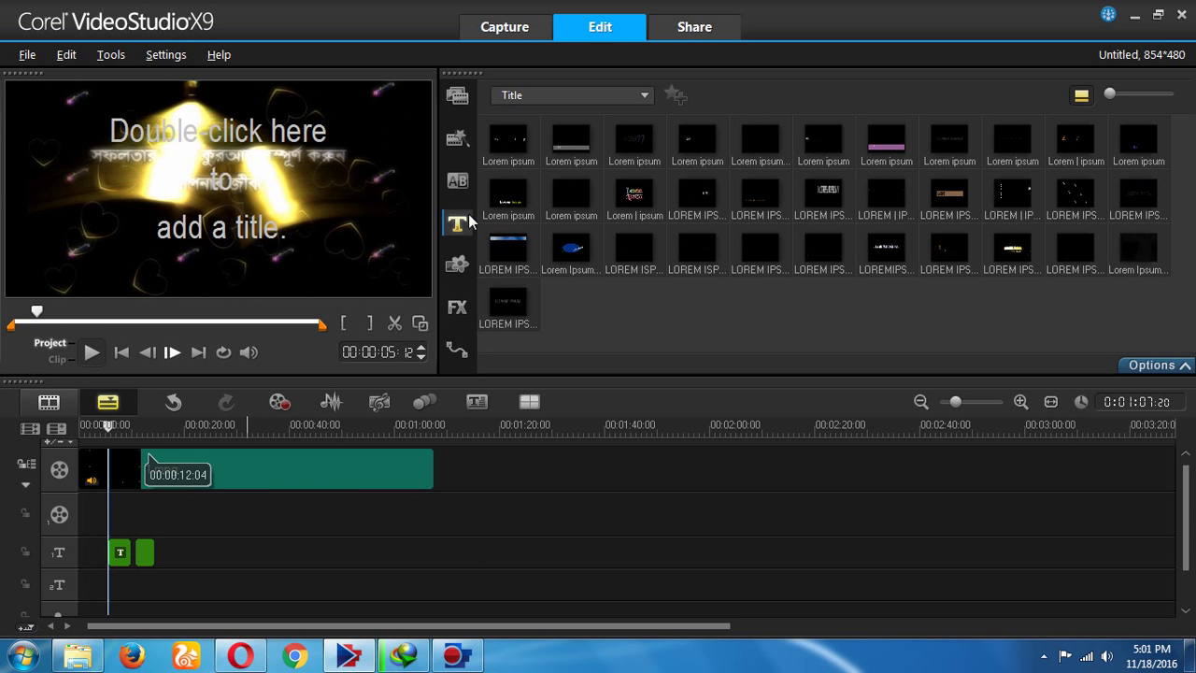